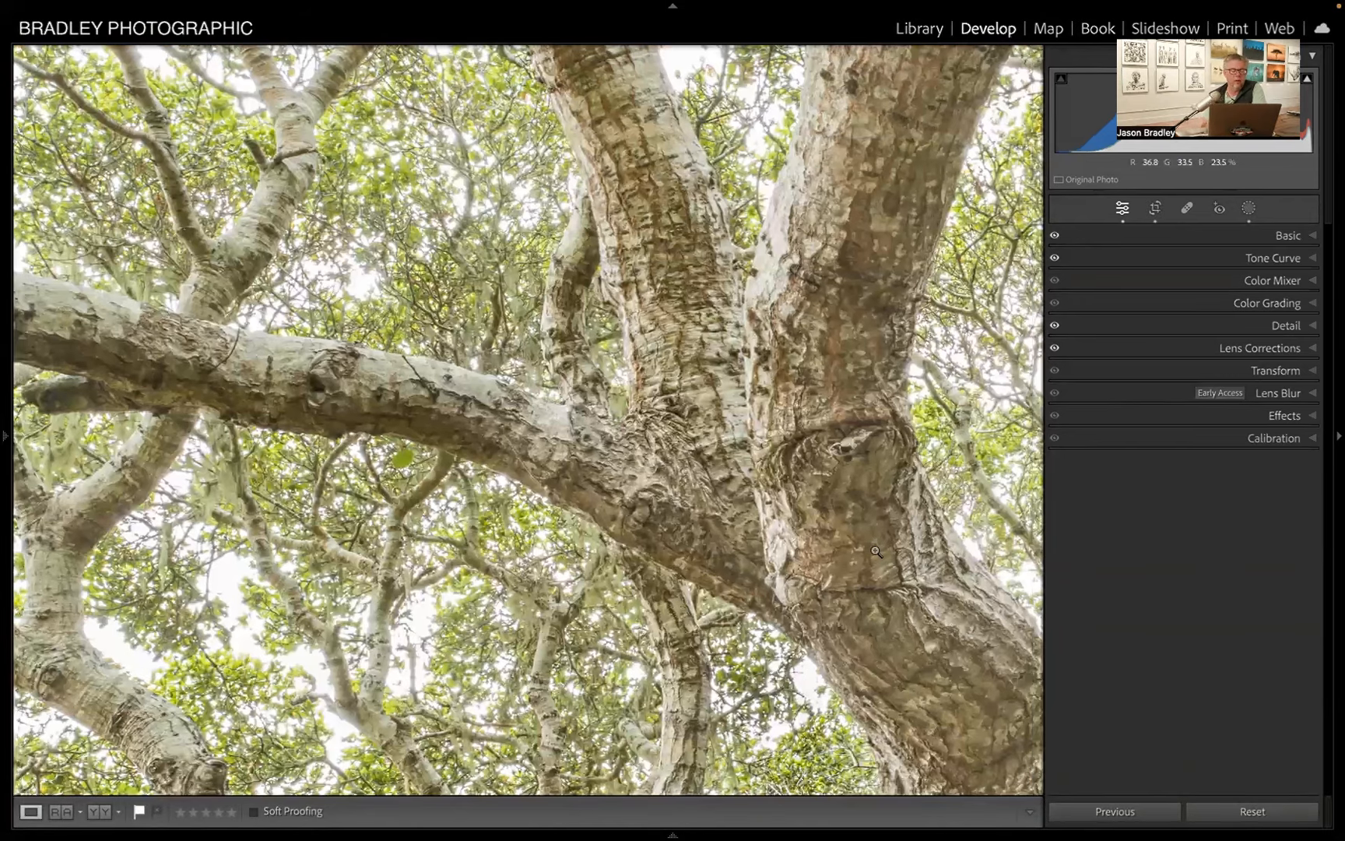
Step: Examine the bark detail around the tree's main trunk and its fork at 100% magnification
click(877, 551)
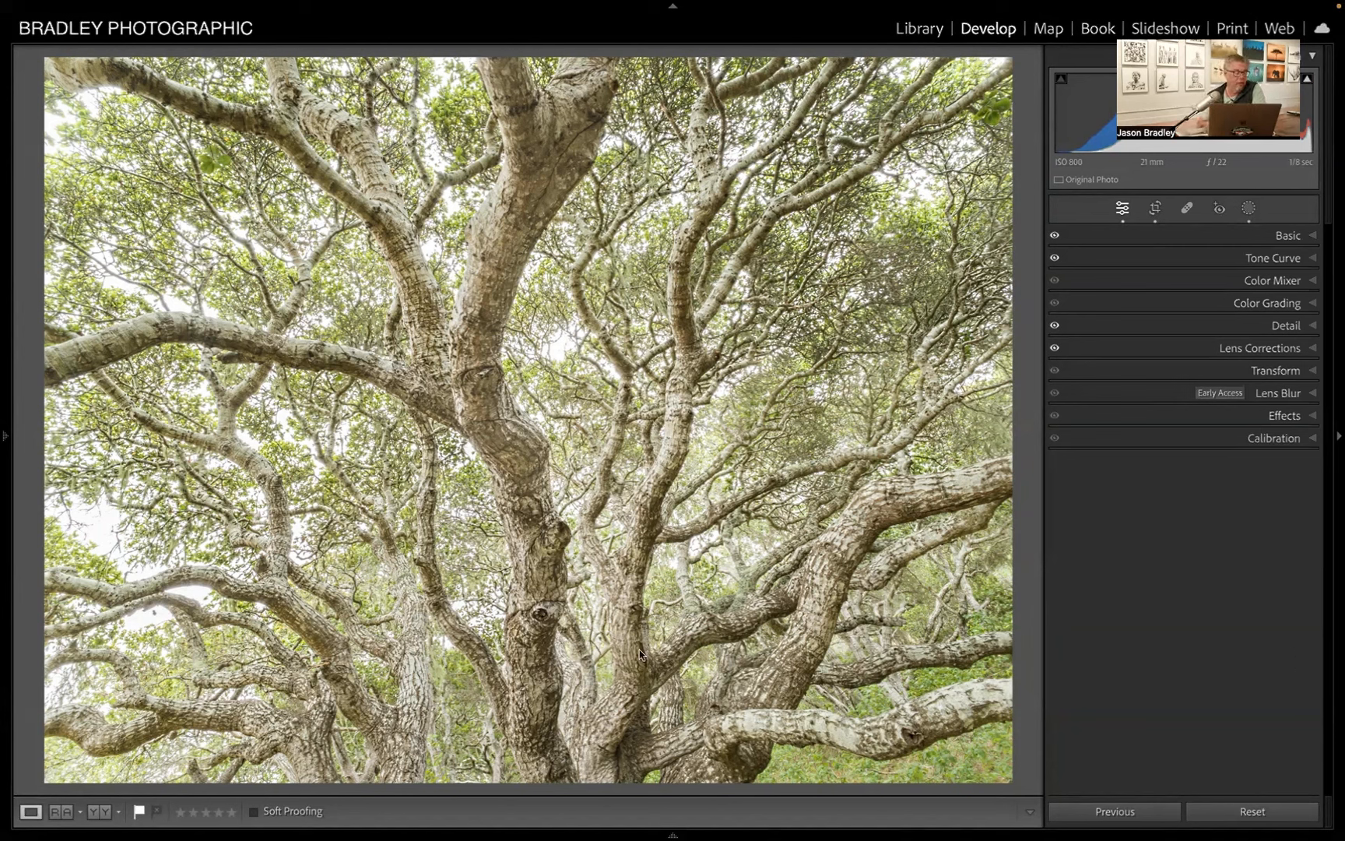
mouse_move(4, 436)
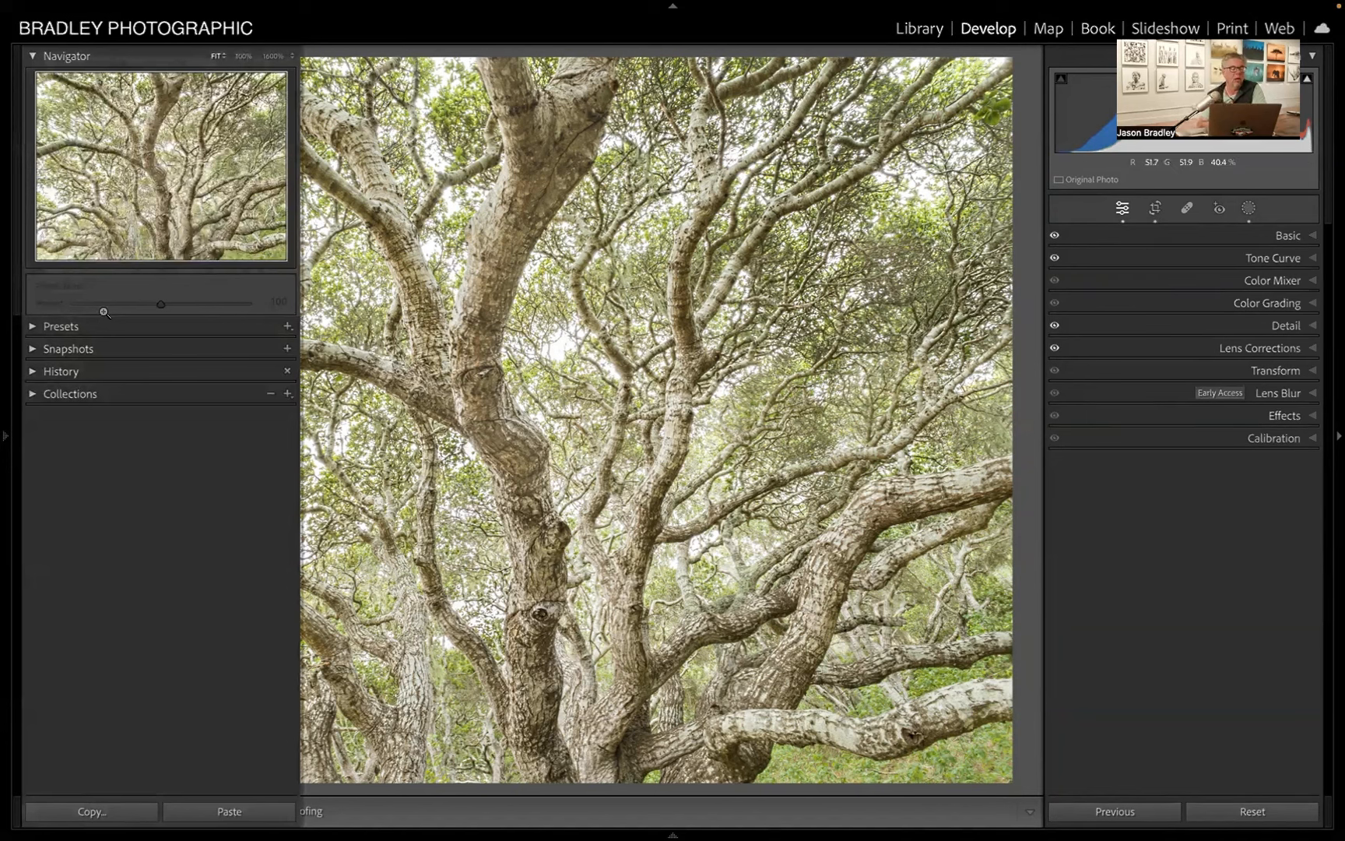
click(244, 56)
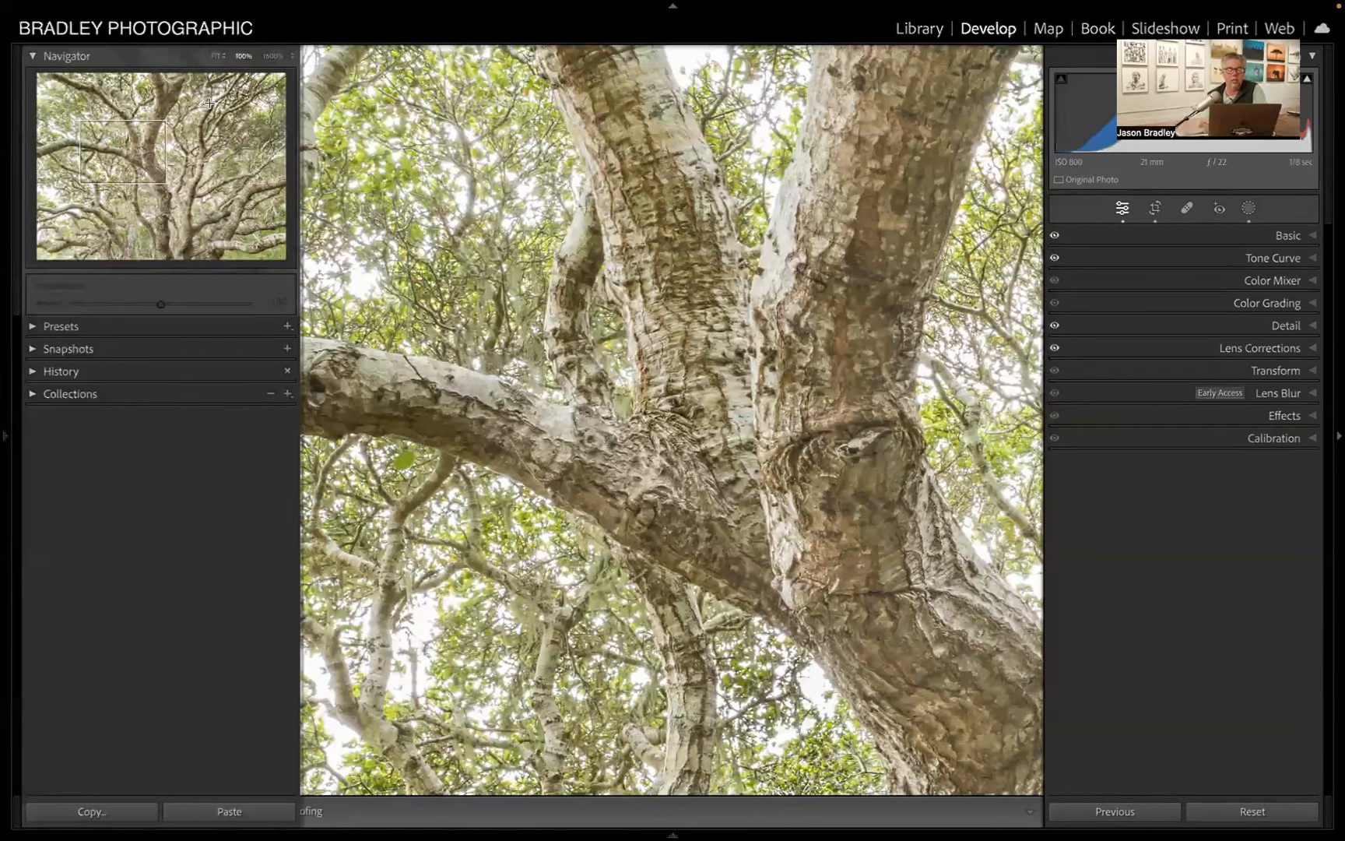
click(125, 153)
click(153, 153)
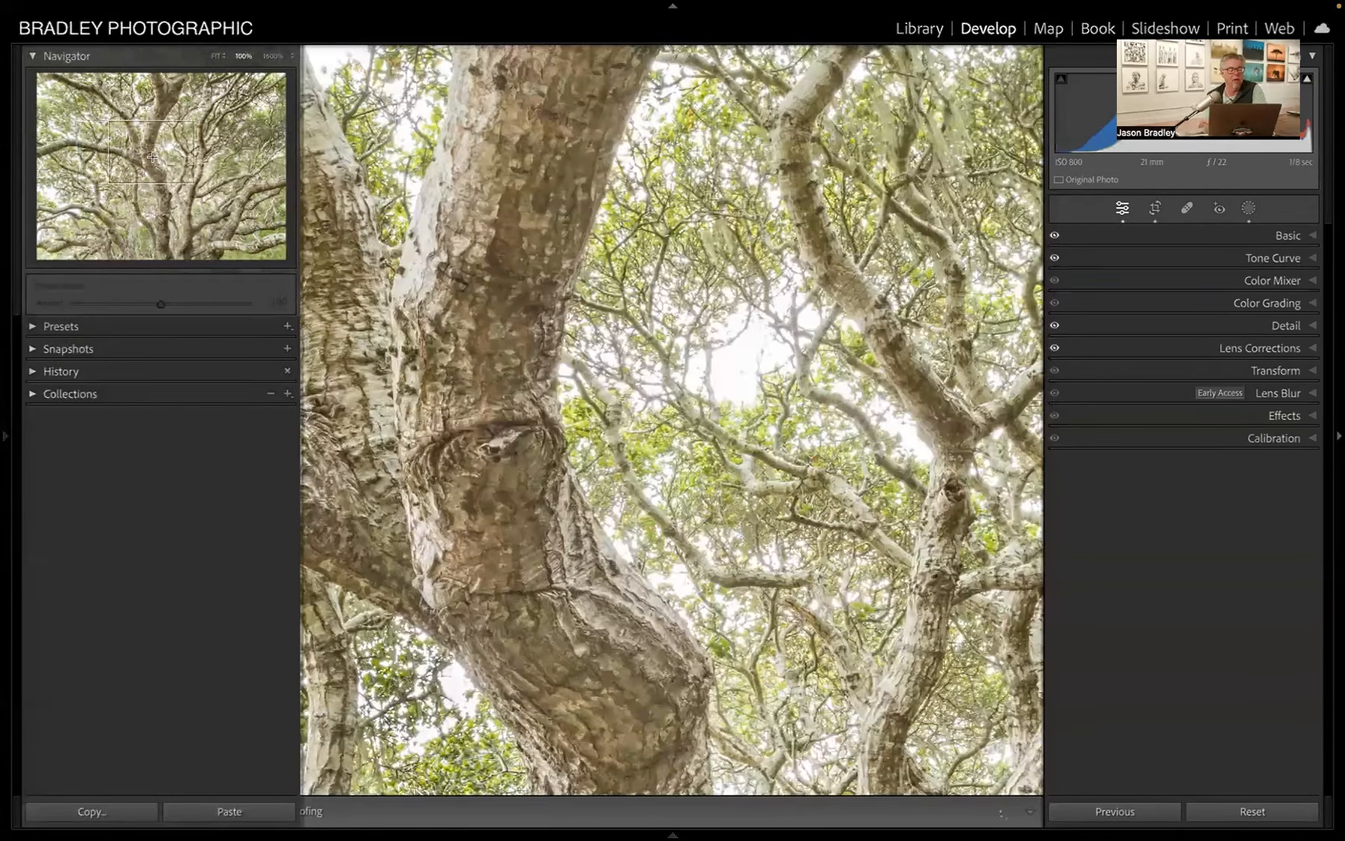
click(134, 131)
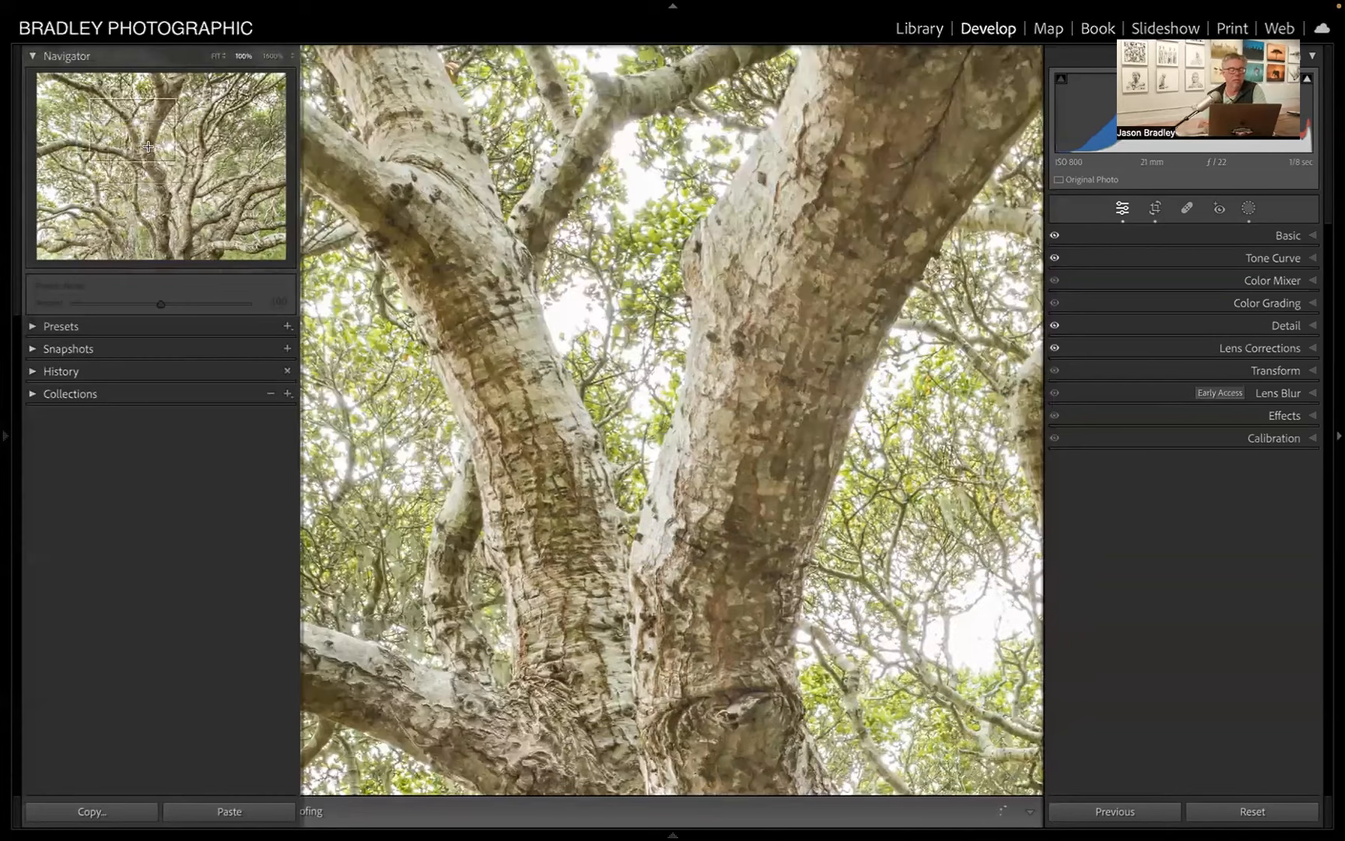
click(144, 151)
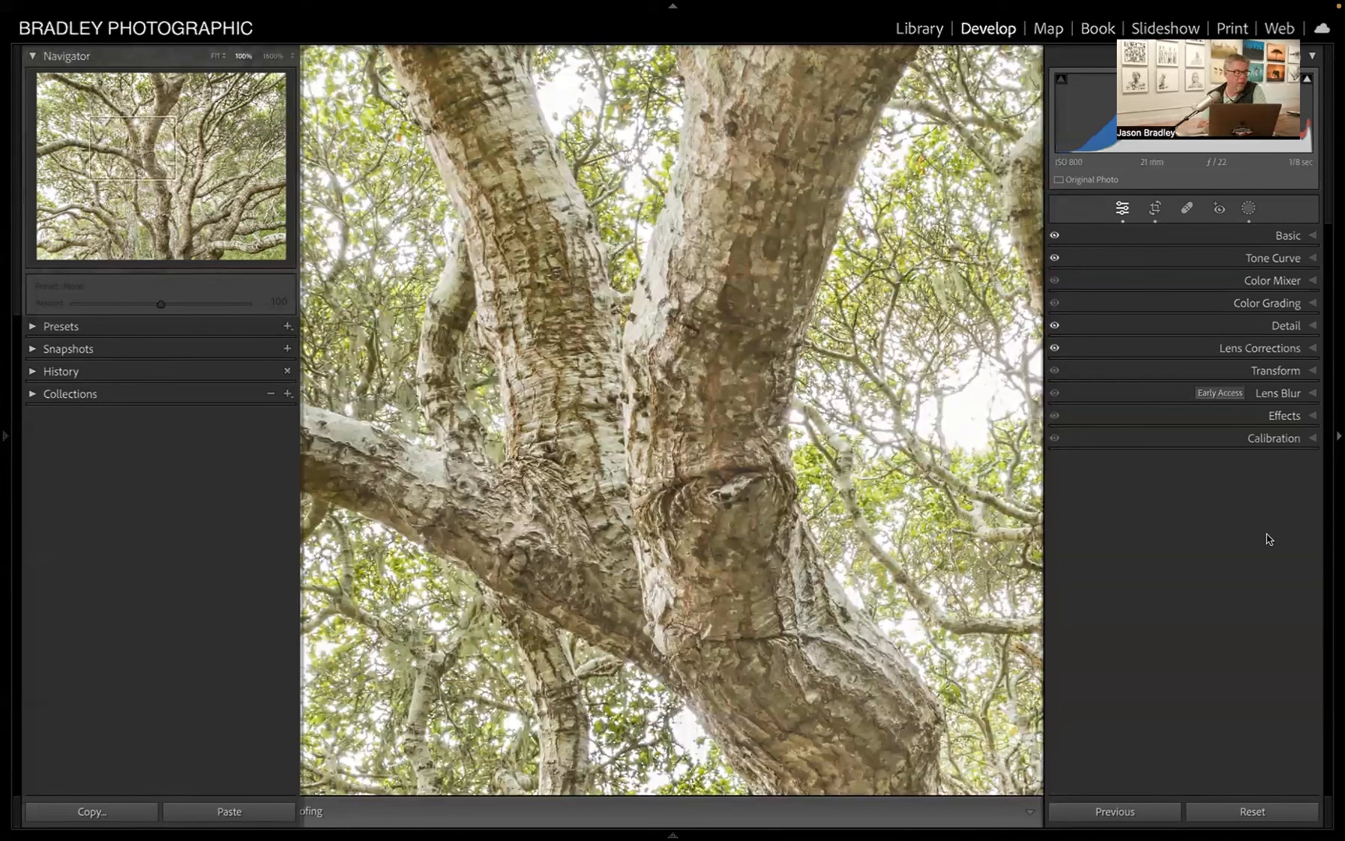
click(6, 436)
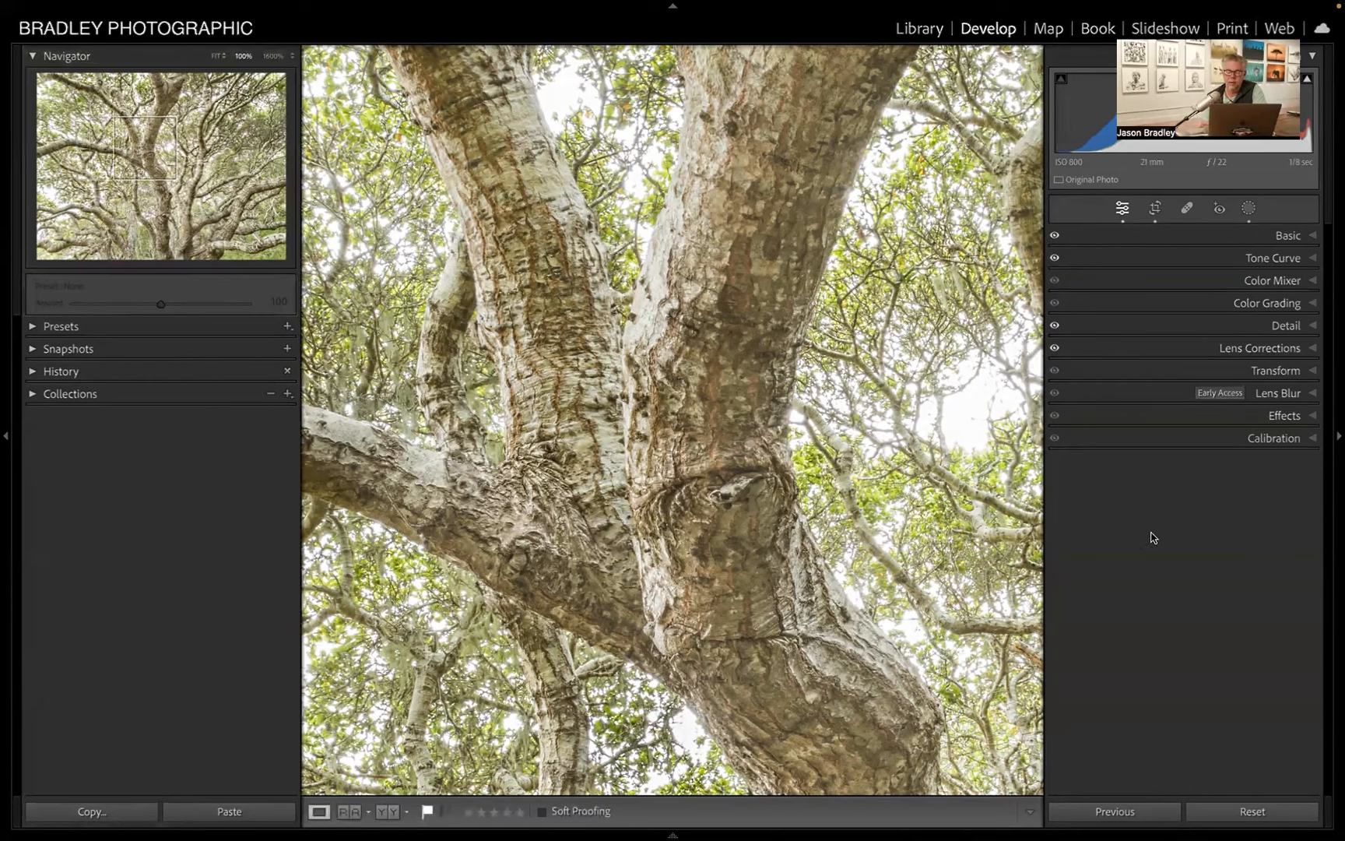
key(Tab)
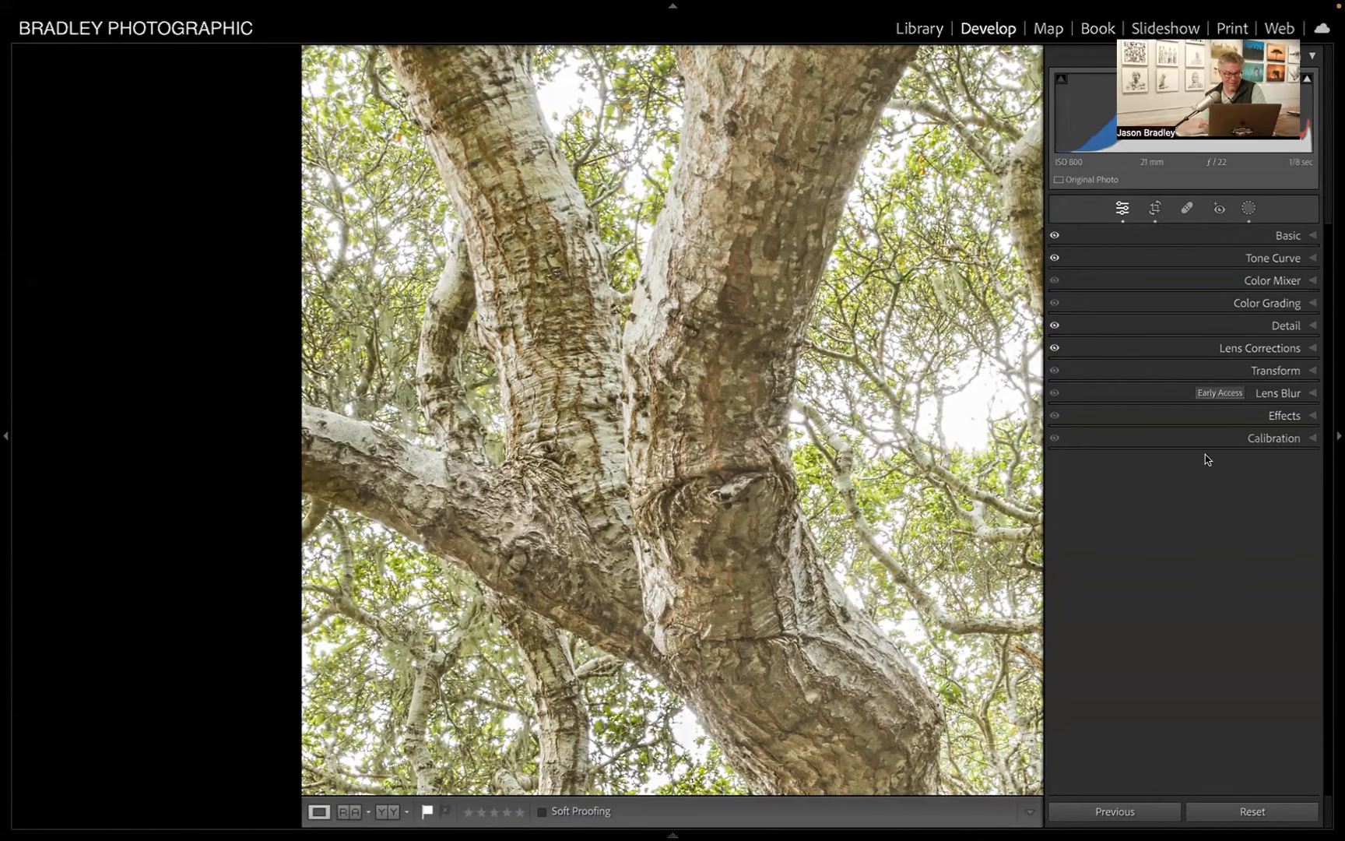
Step: Open the photo's detail settings and reset the sharpening to its default values
click(1286, 327)
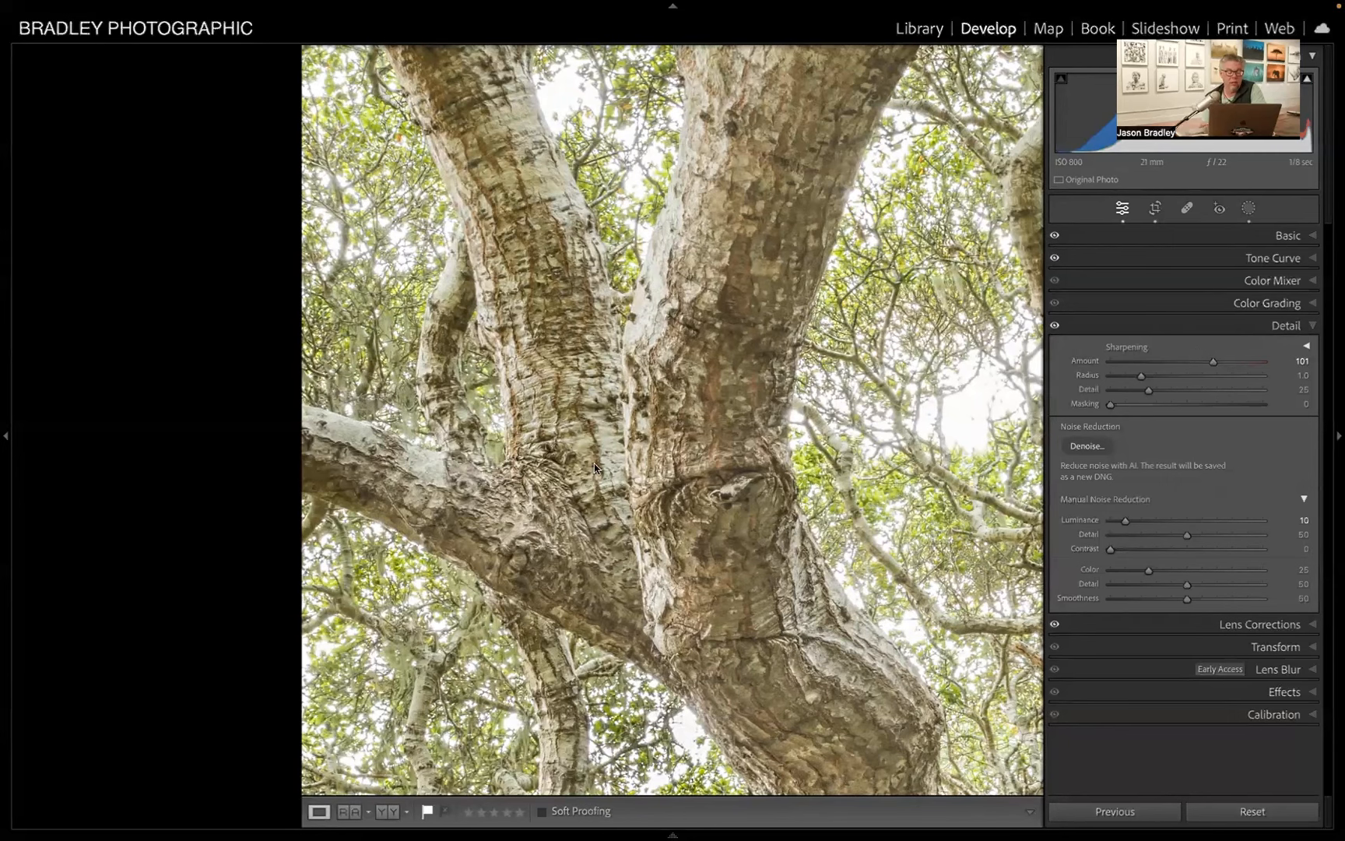
drag(560, 468, 796, 421)
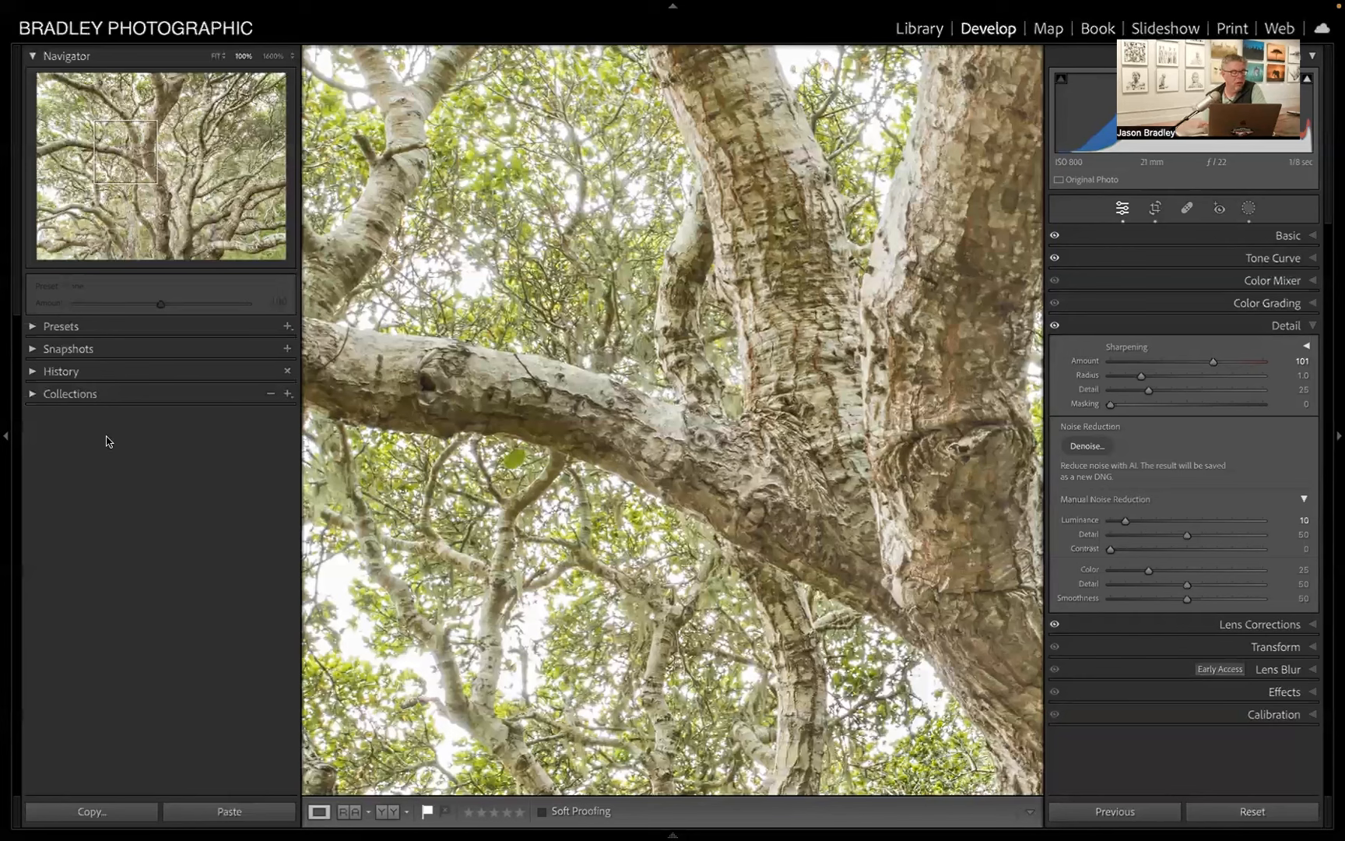
drag(497, 472, 680, 502)
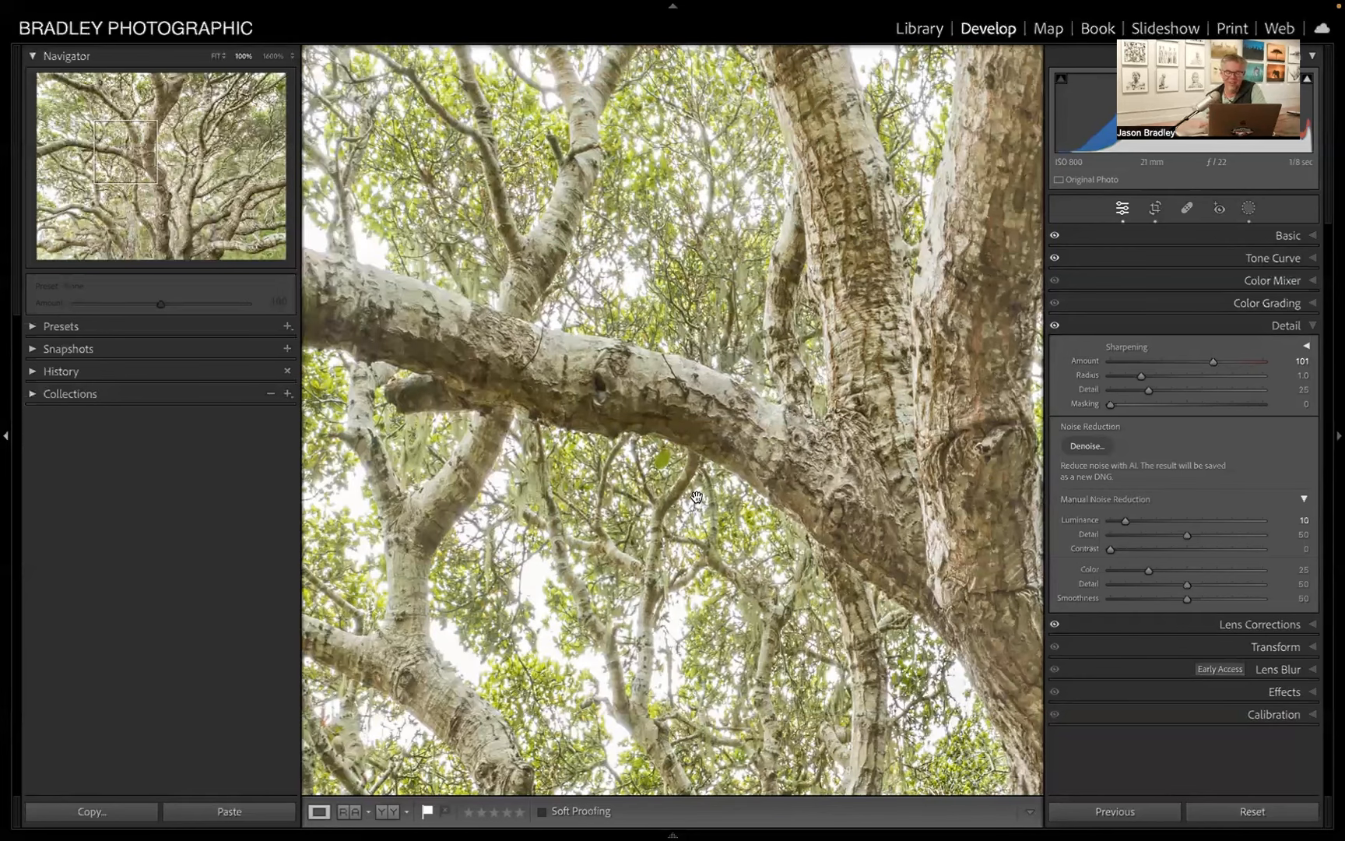
key(F7)
drag(822, 427, 582, 578)
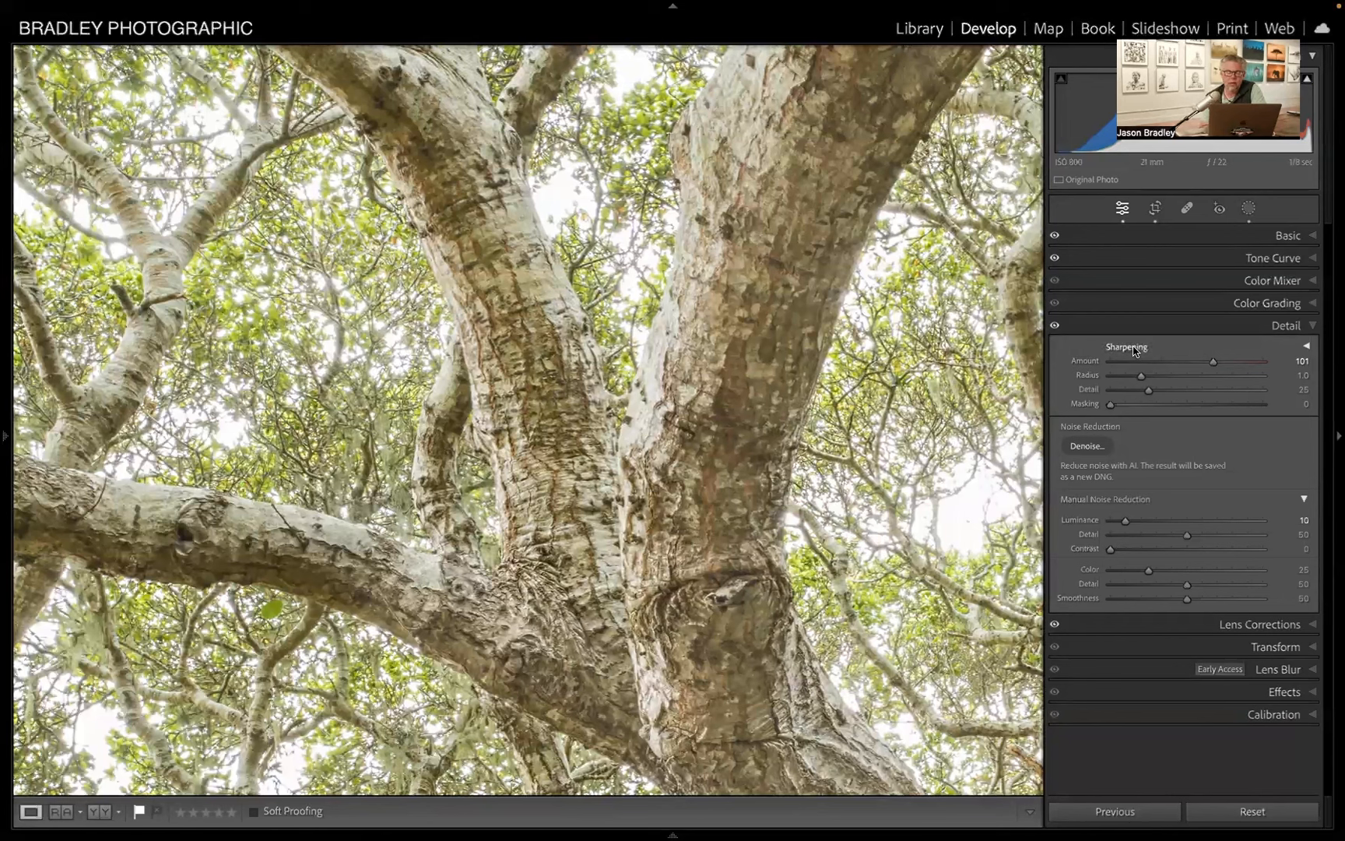
double_click(1134, 351)
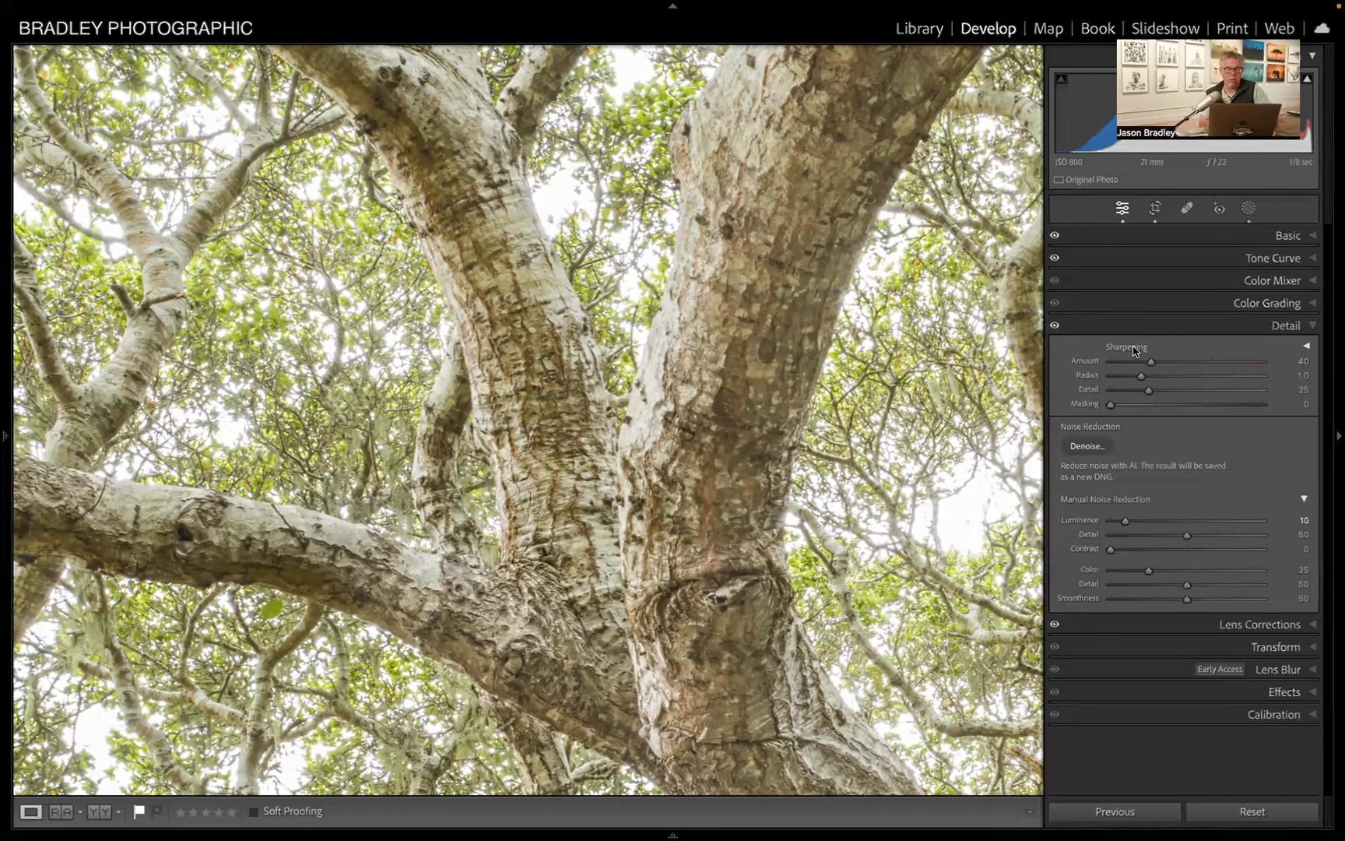
Step: Compare a sharpening amount of 0 with the default sharpening, and raise the amount to 104
click(1111, 363)
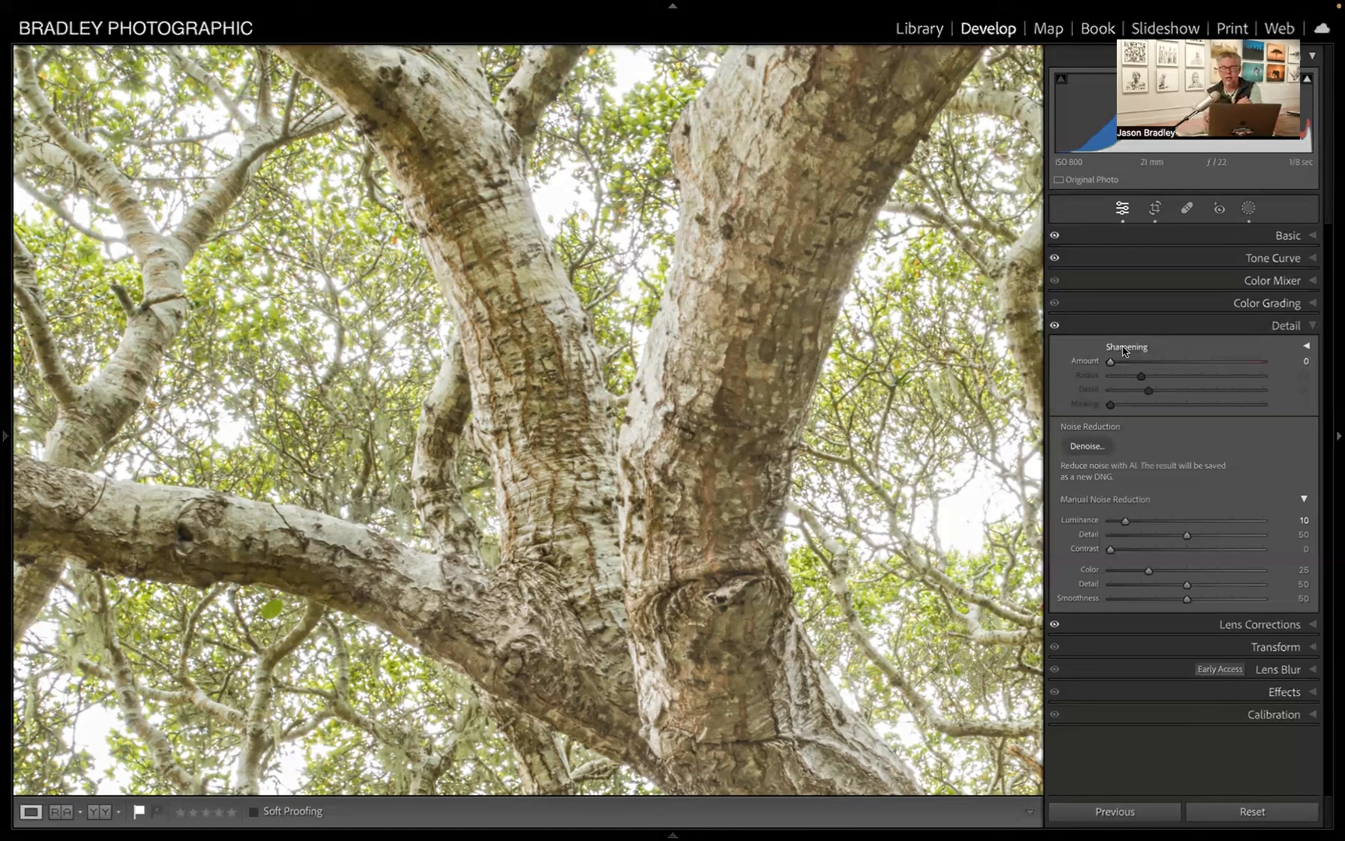
double_click(1125, 350)
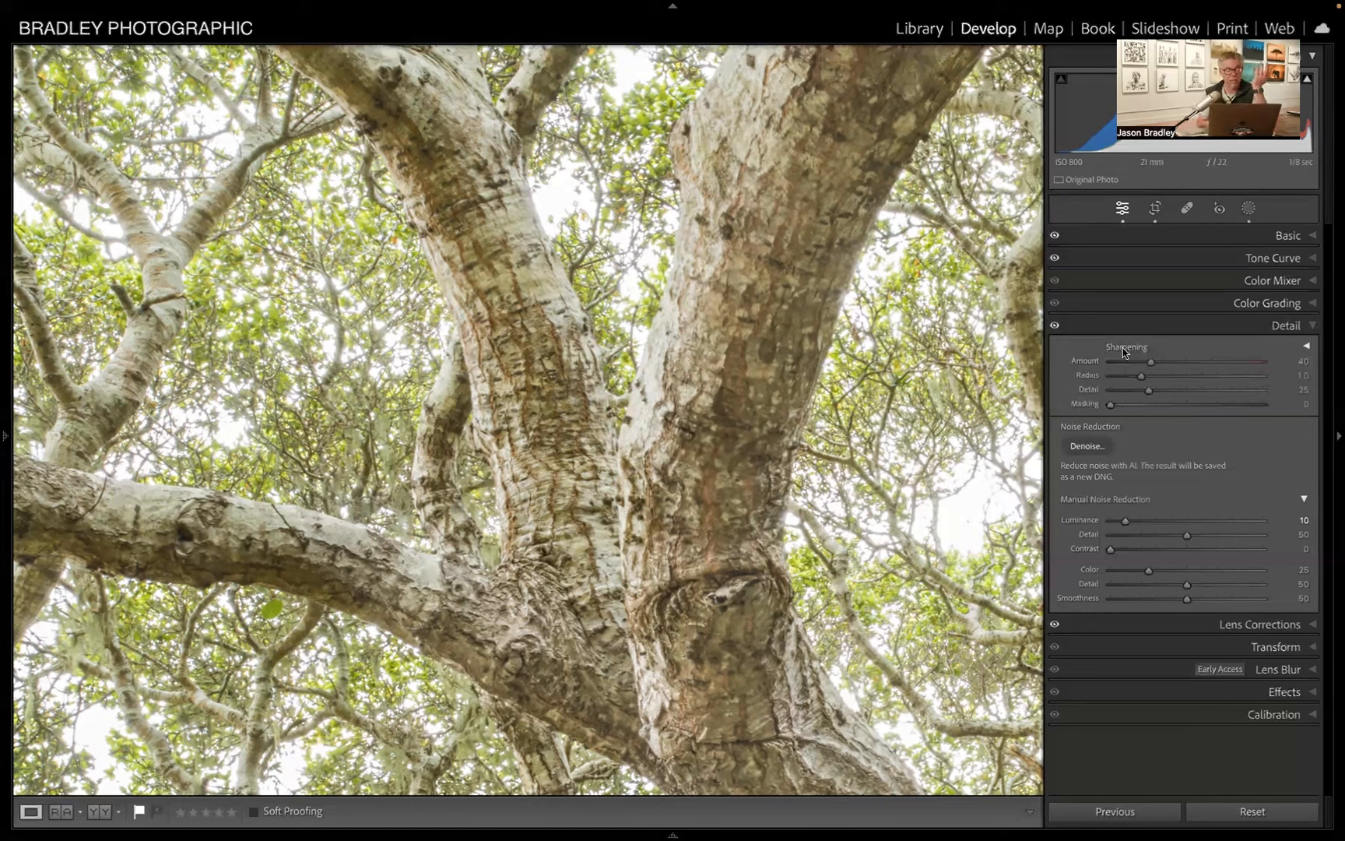
click(1219, 362)
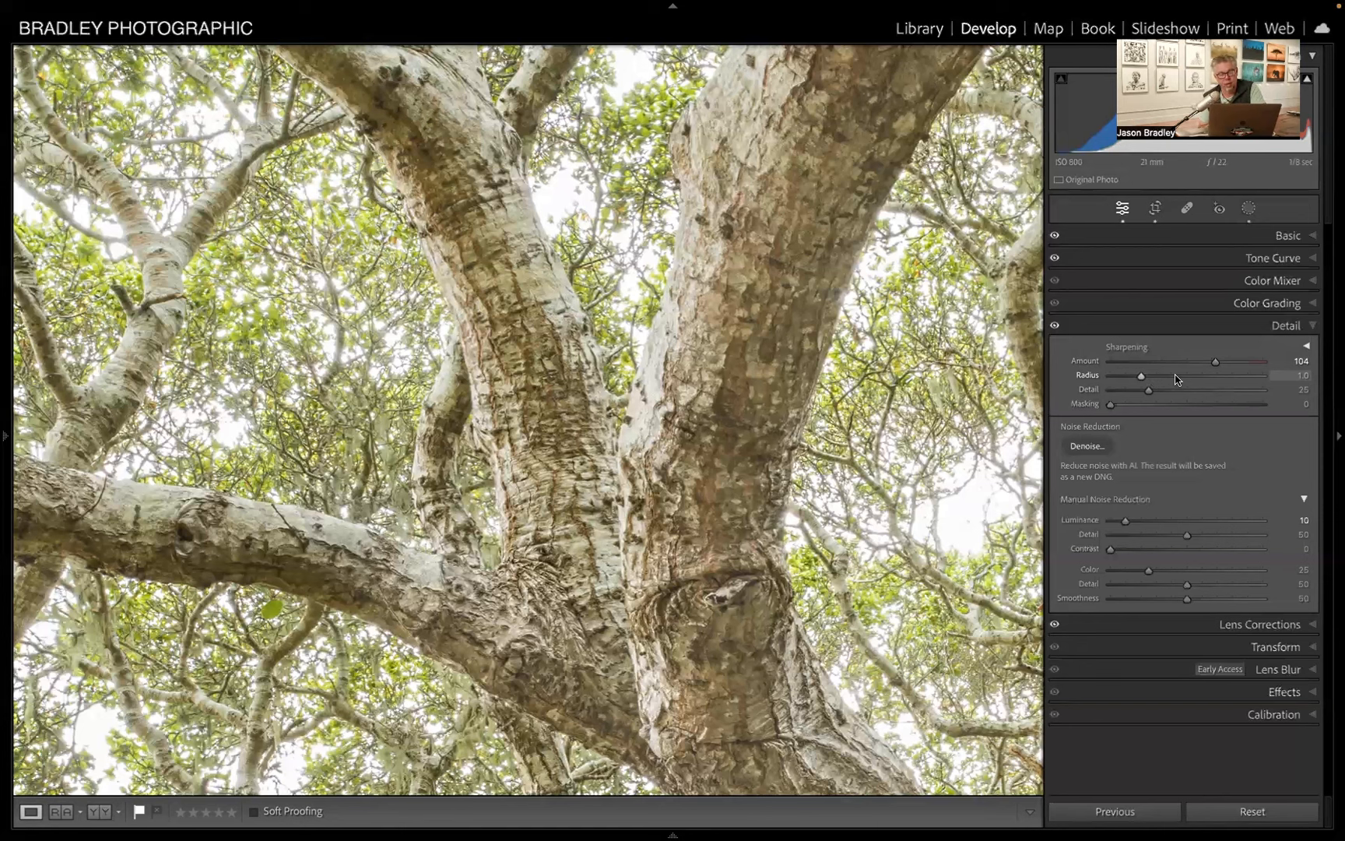
Step: Magnify the trunk edge against the leaves to 1600% and set the sharpening amount to 117
click(6, 438)
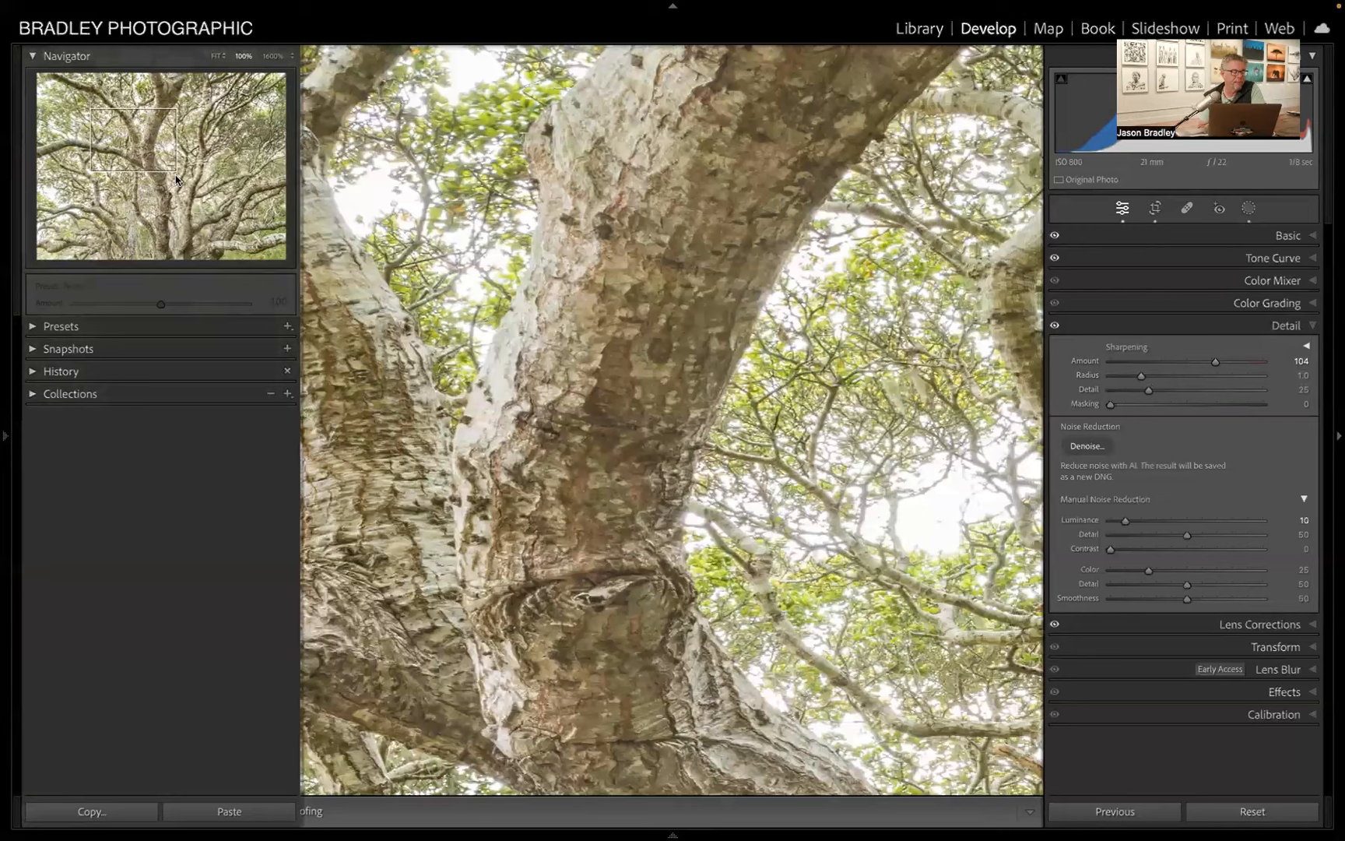
click(273, 56)
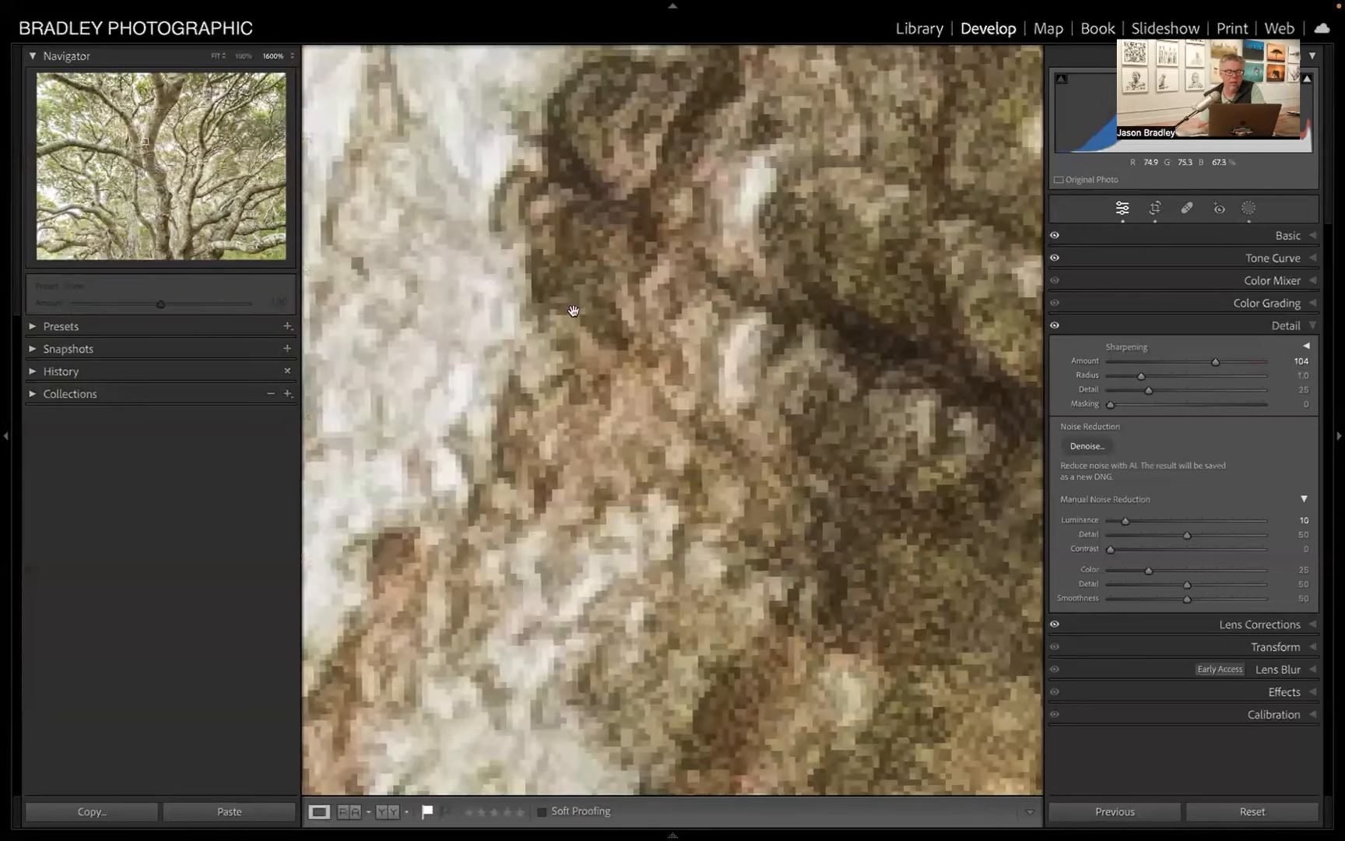
click(147, 133)
drag(146, 134, 158, 135)
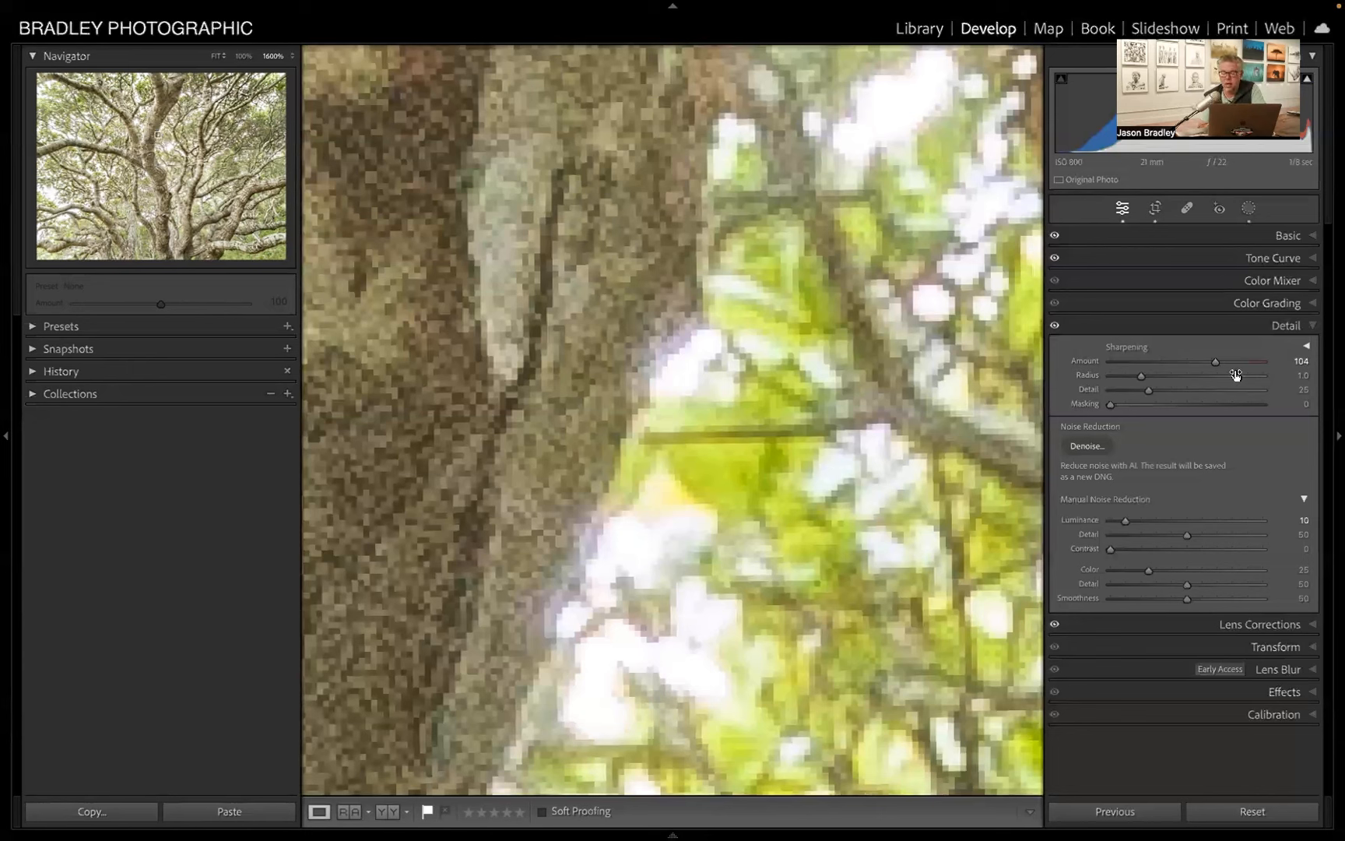
drag(1217, 366, 1230, 366)
Step: Compare sharpening radius values of 0.5 and 2.8 along the trunk edge, and set the radius to 1.1
drag(1146, 381, 1135, 380)
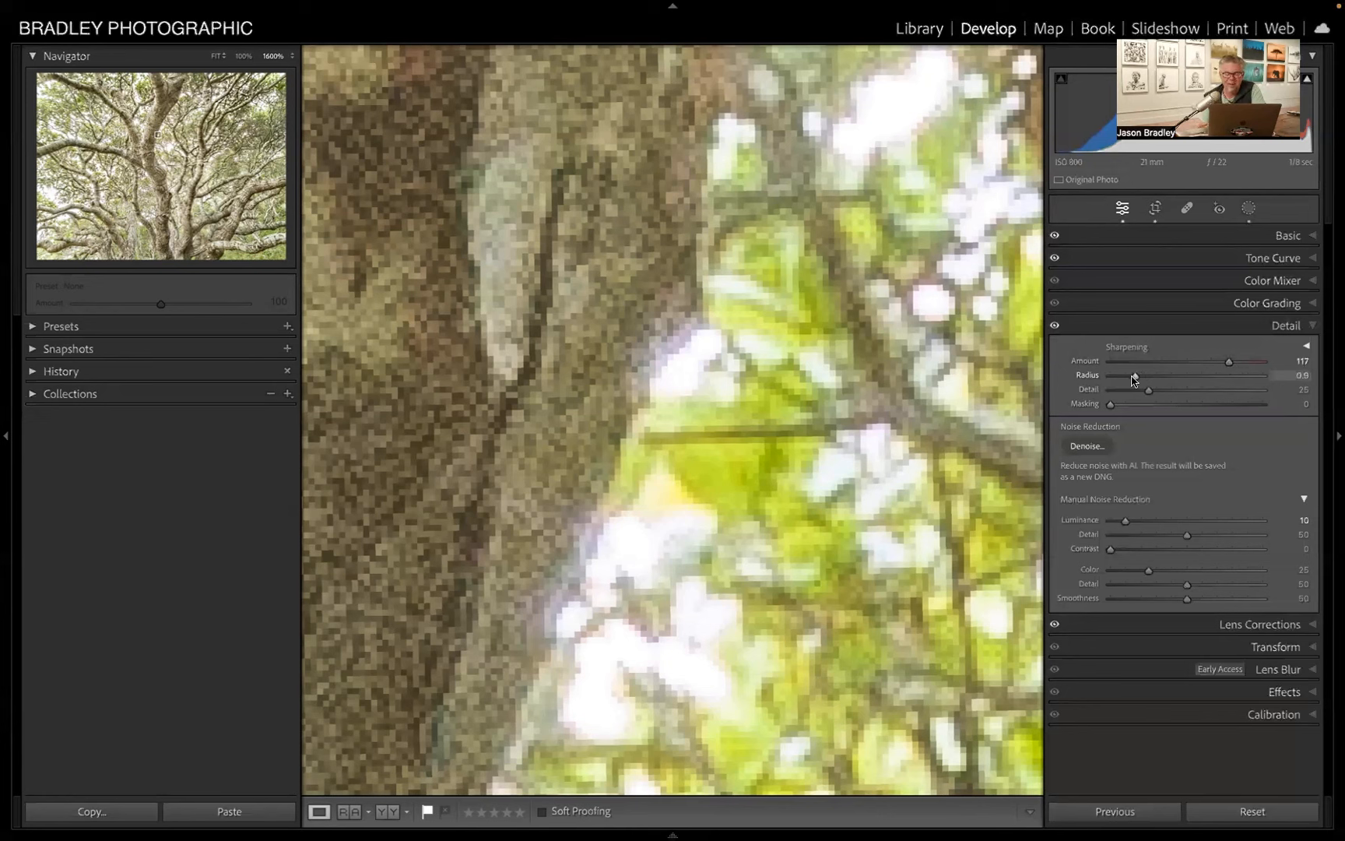
drag(1135, 380, 1104, 376)
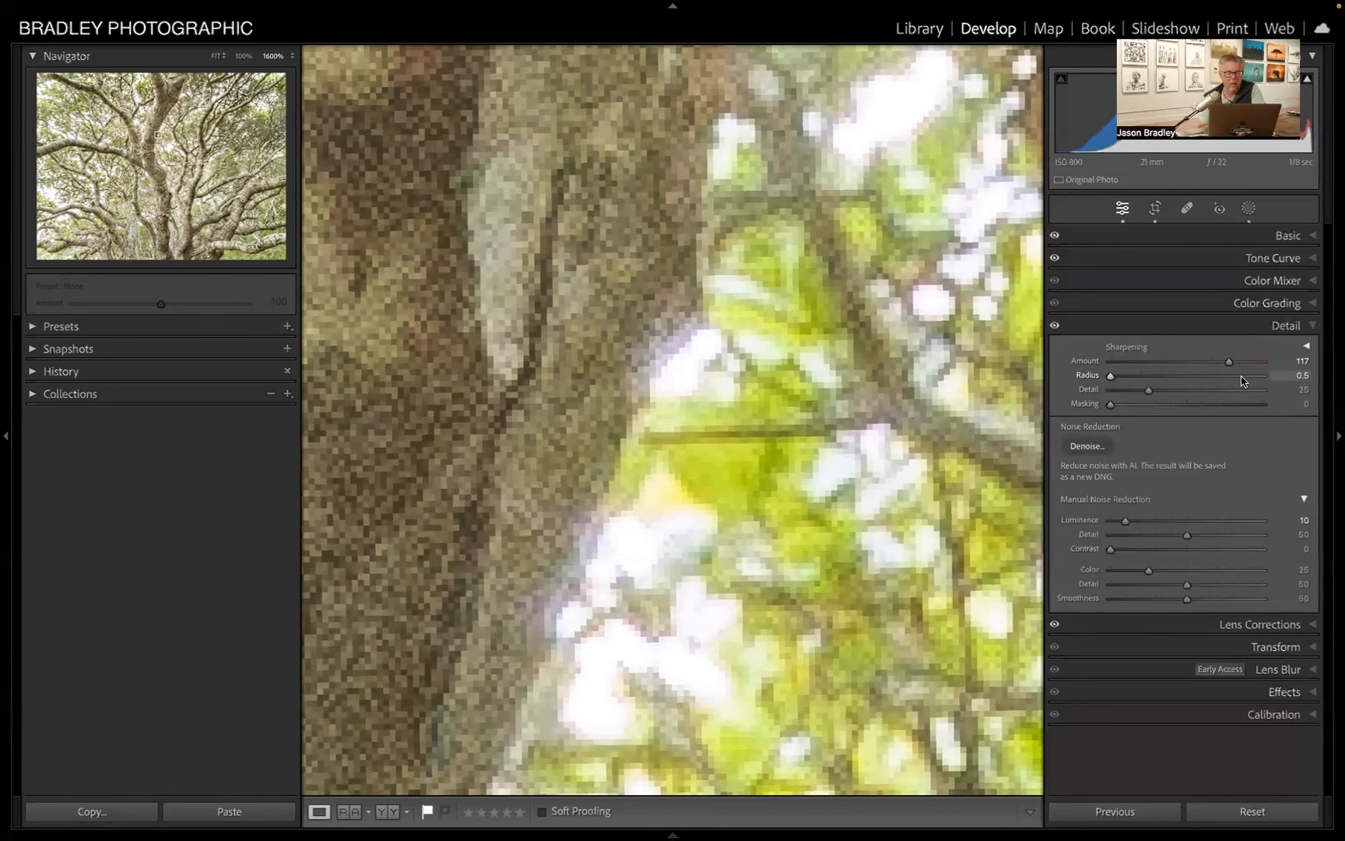
drag(592, 565, 627, 451)
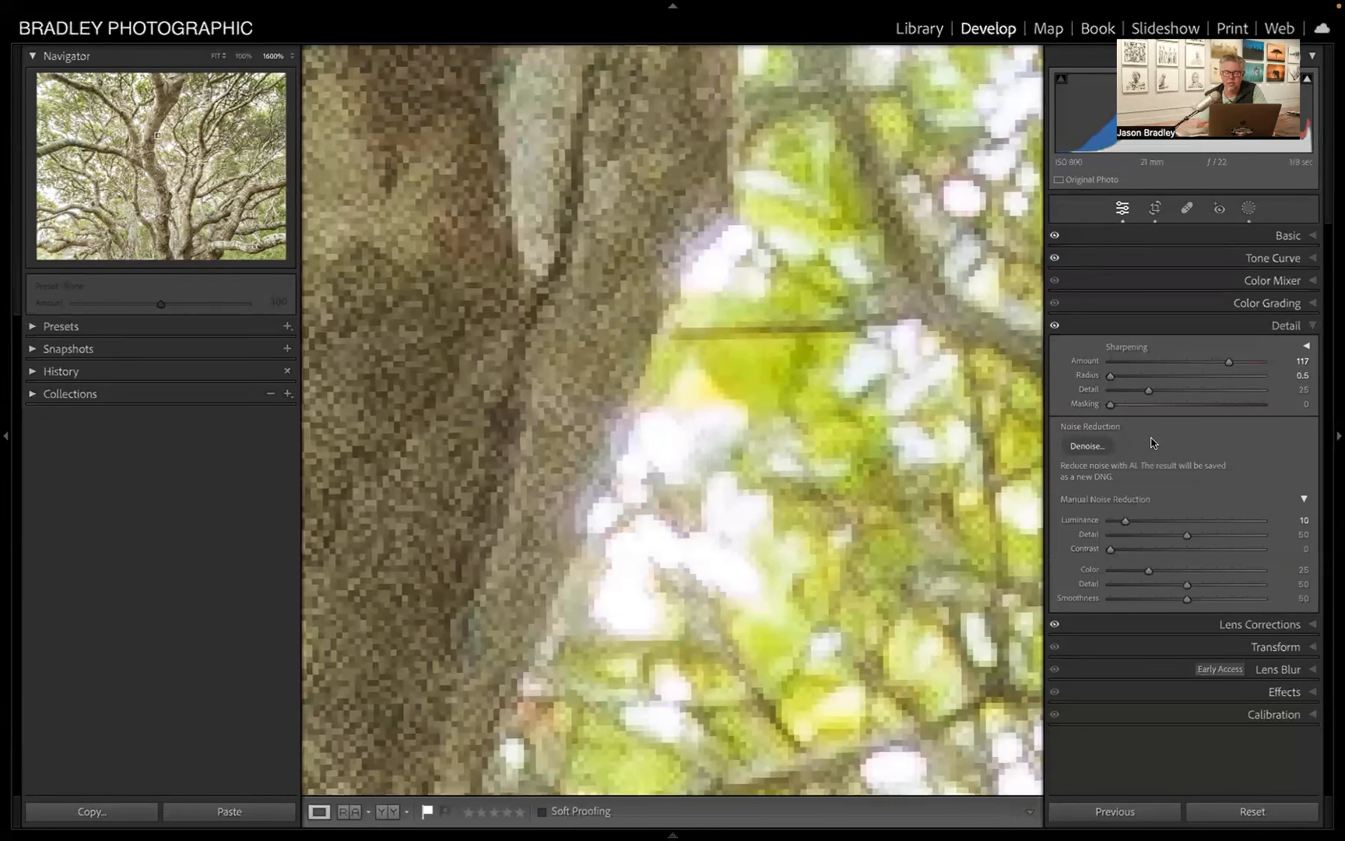
click(1249, 376)
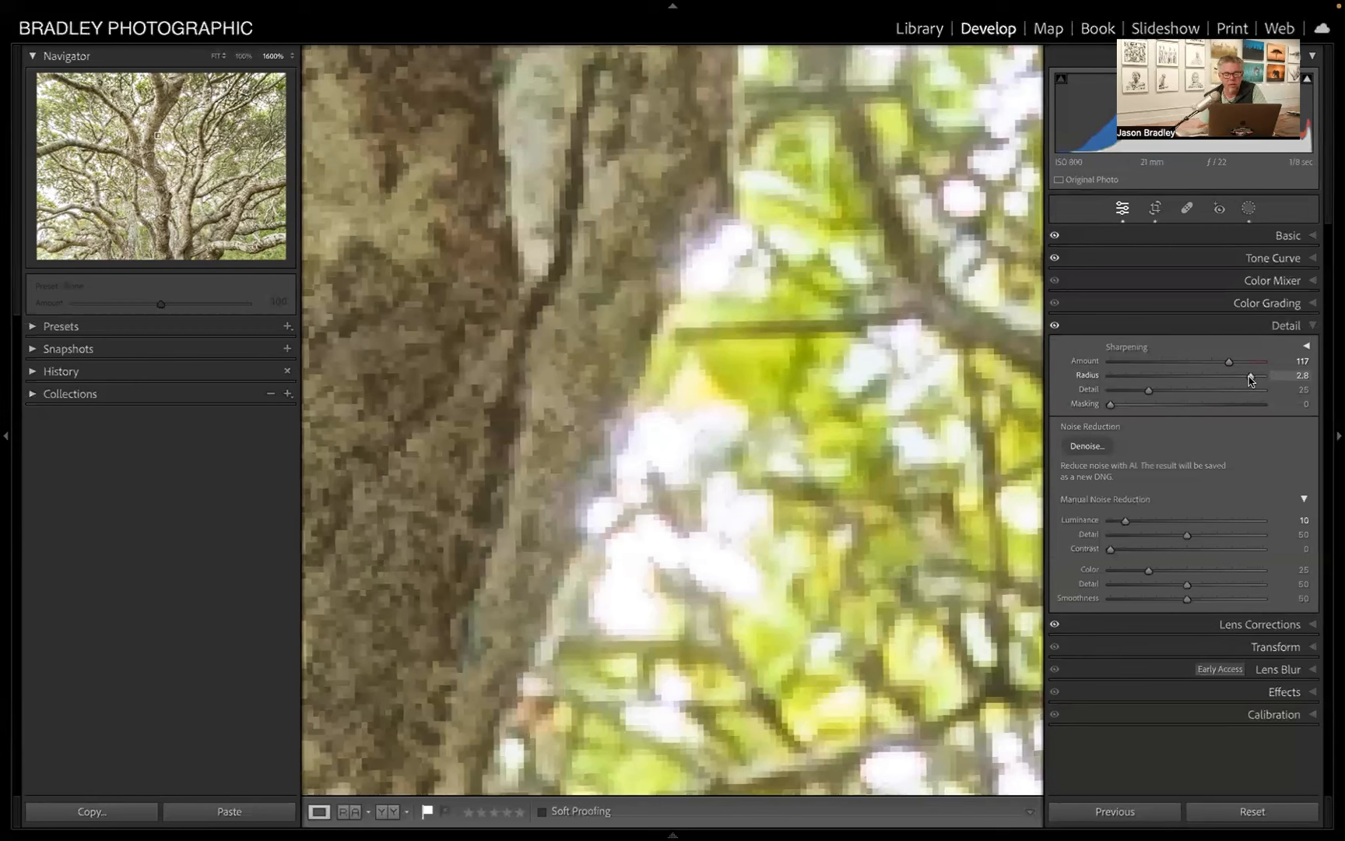
drag(1246, 376, 1112, 378)
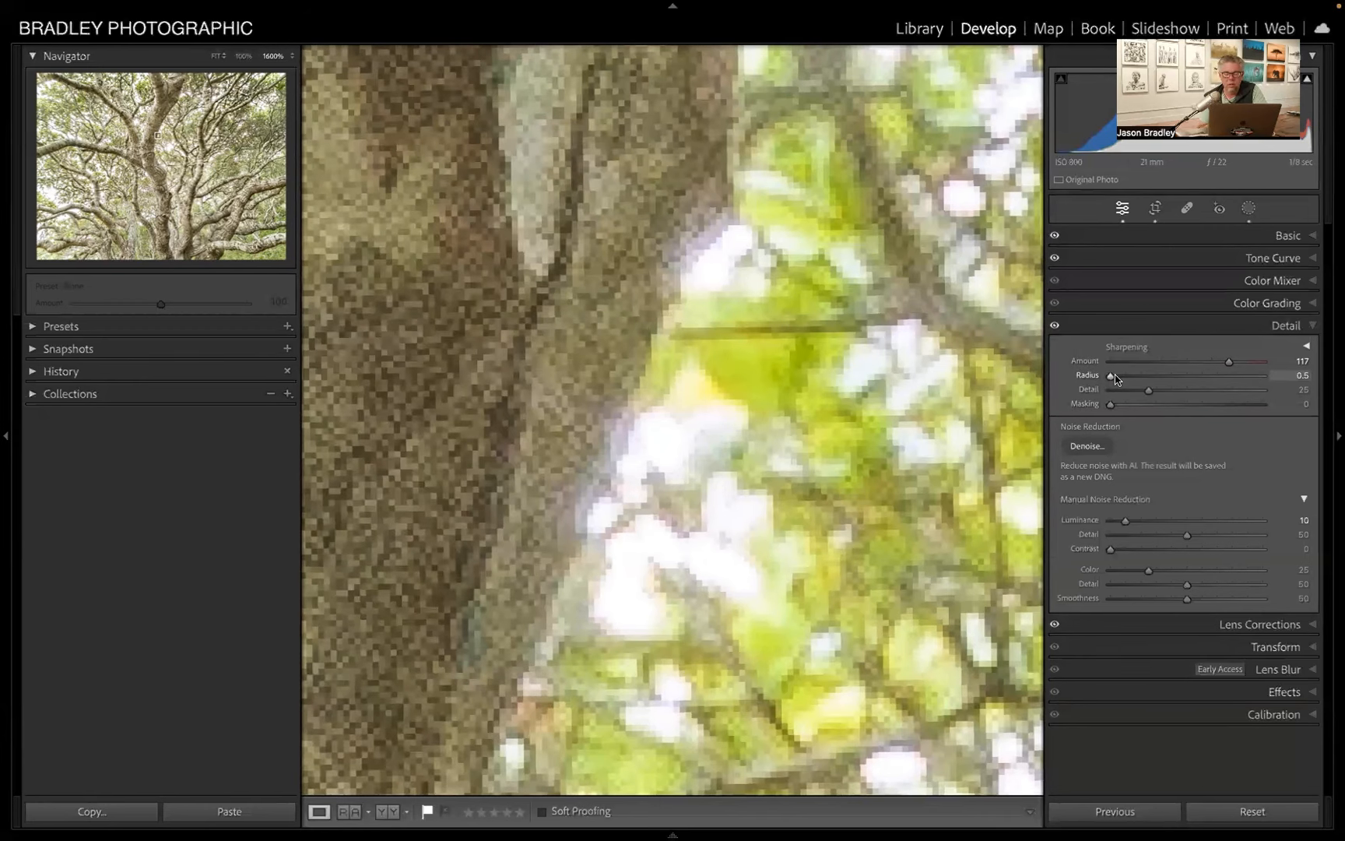
click(1248, 377)
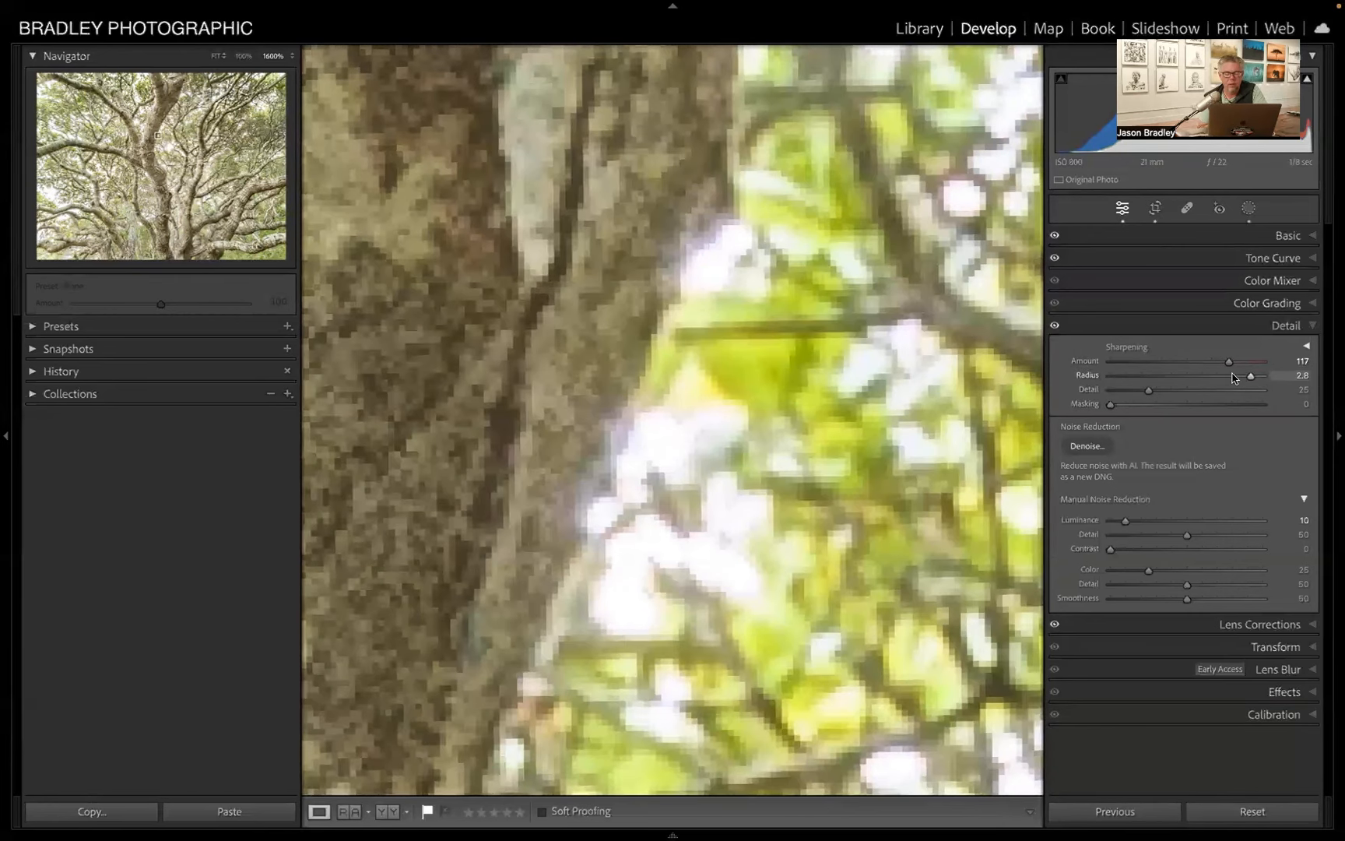
click(1111, 378)
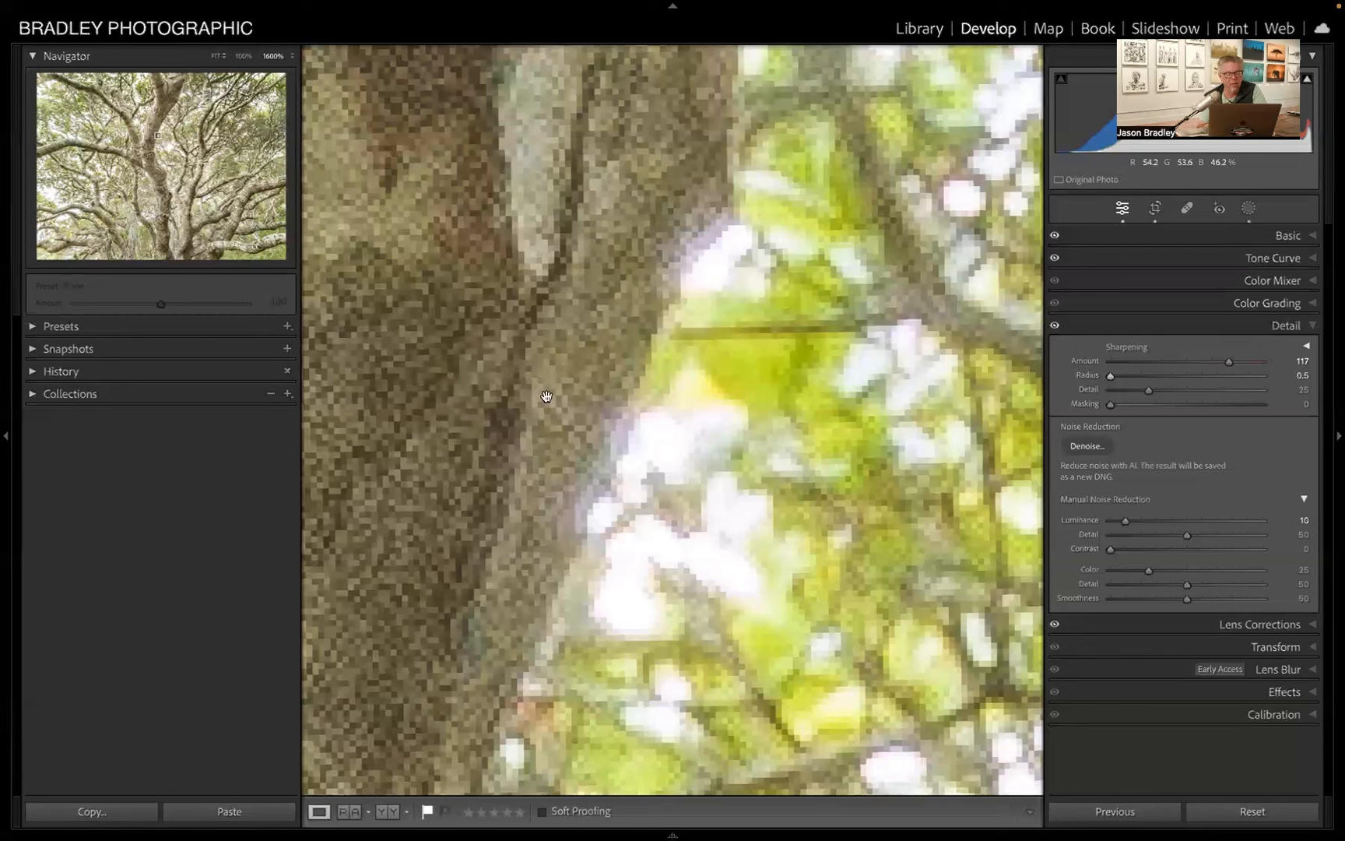
click(1250, 375)
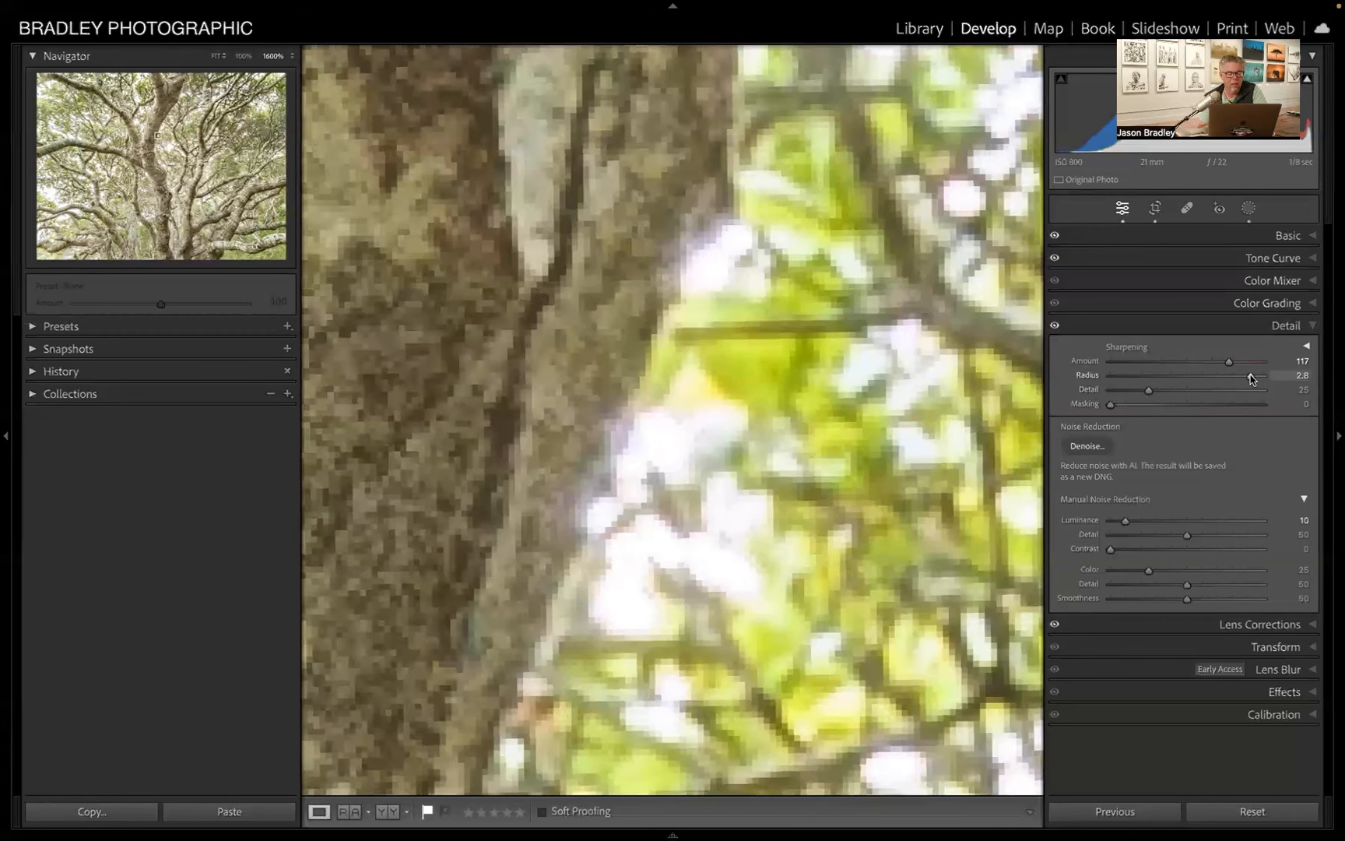
click(1146, 376)
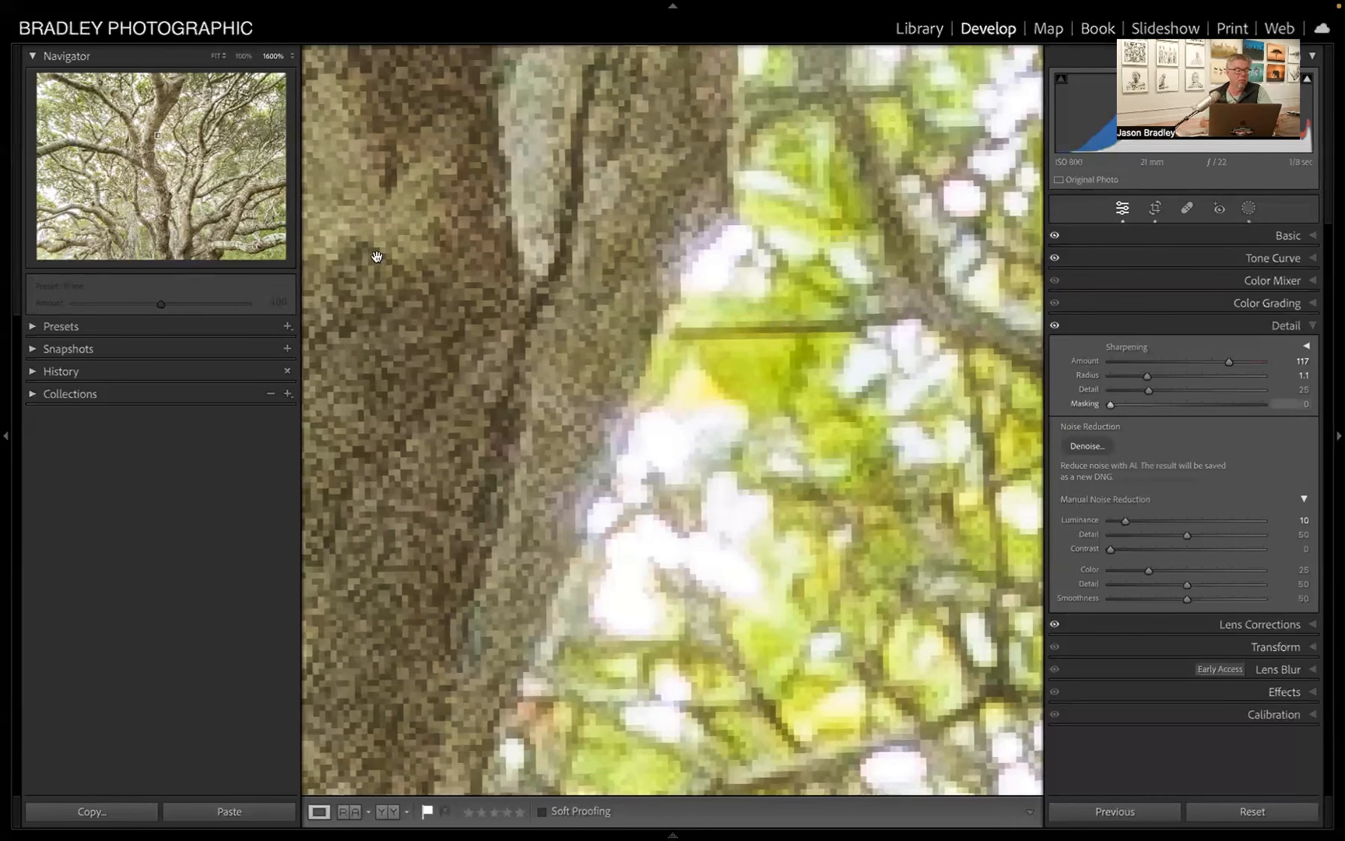
Step: Preview the sharpening mask over the leaves and bright sky with masking at 23 and 100, and return masking to 0
click(60, 200)
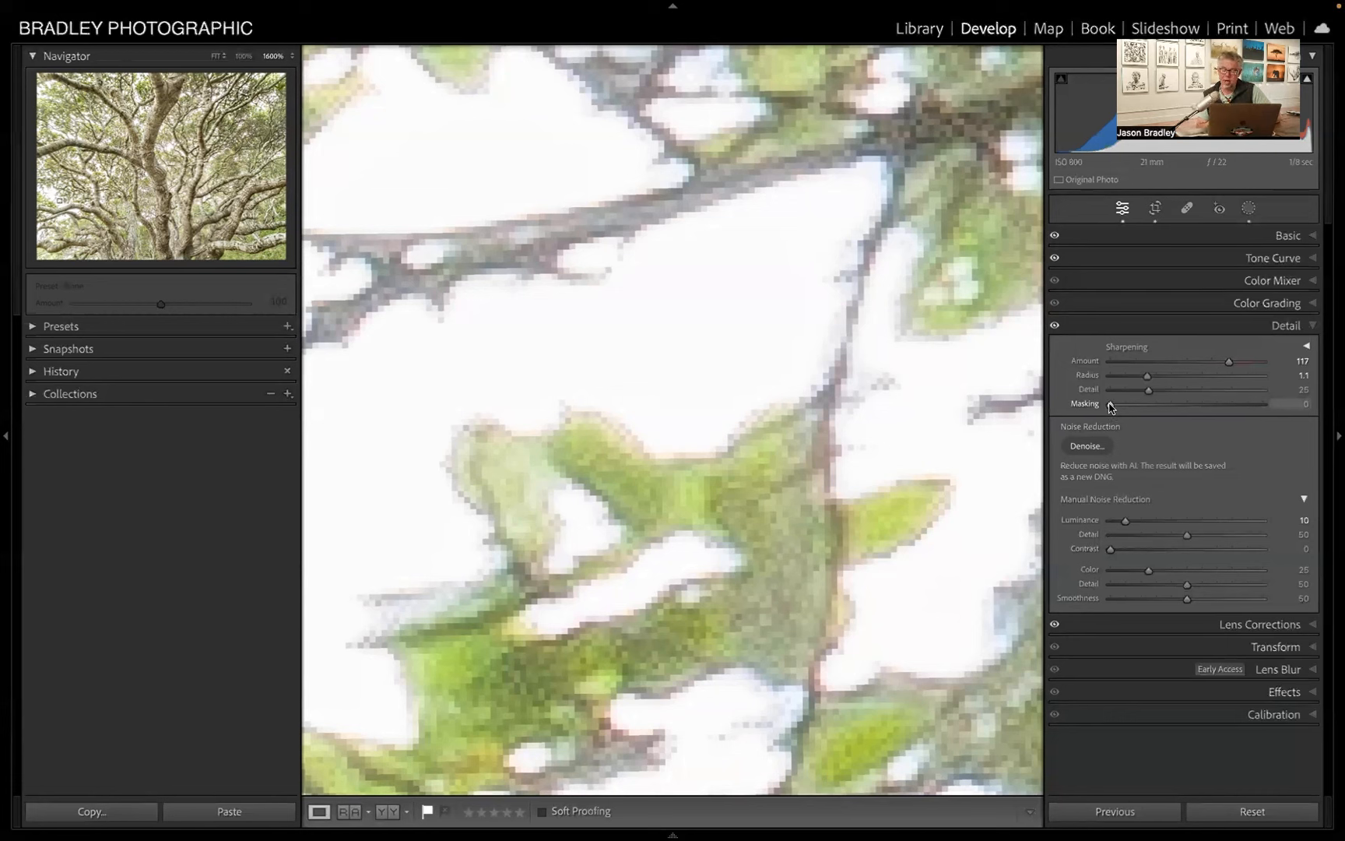
key(alt)
alt+click(1111, 406)
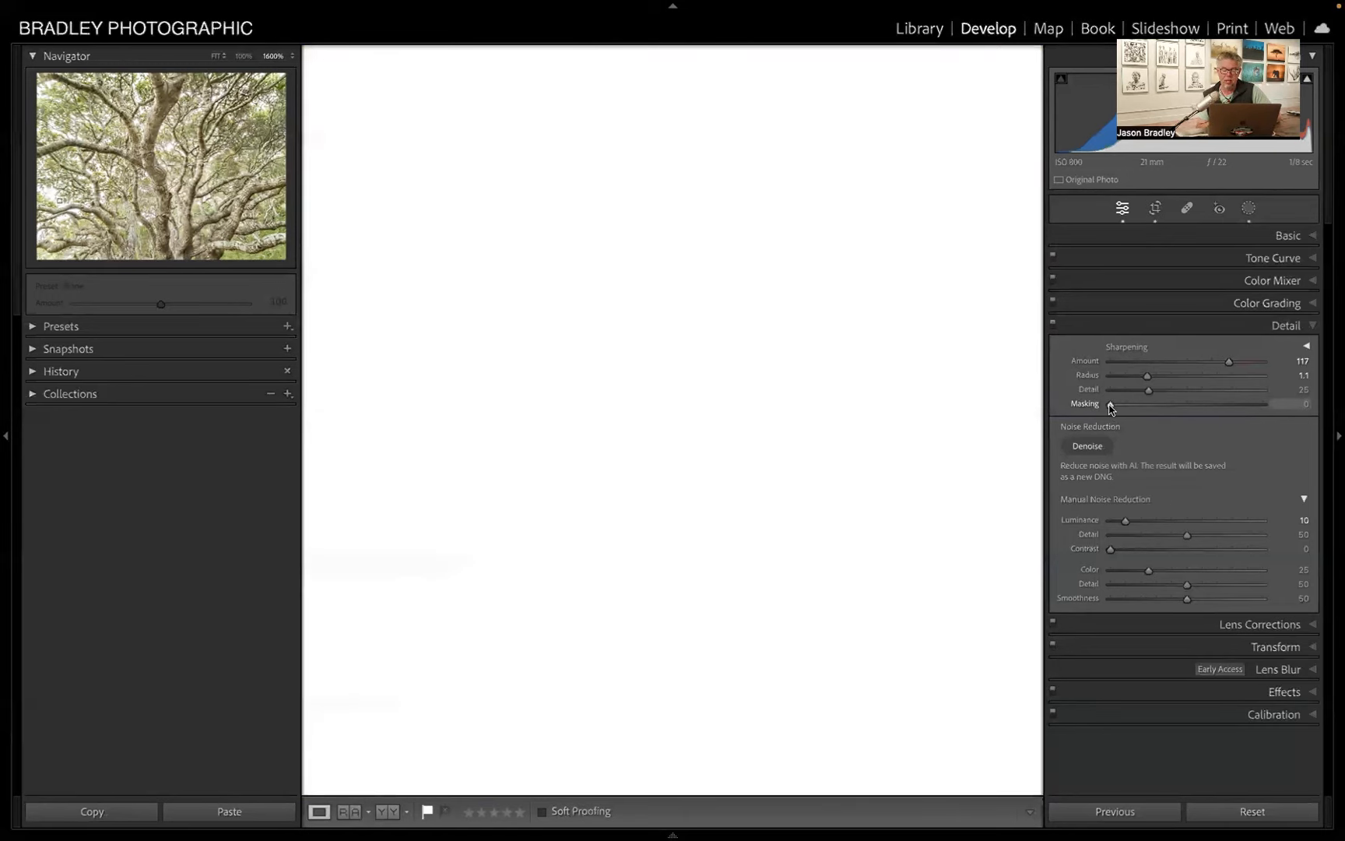
drag(1111, 407, 1144, 405)
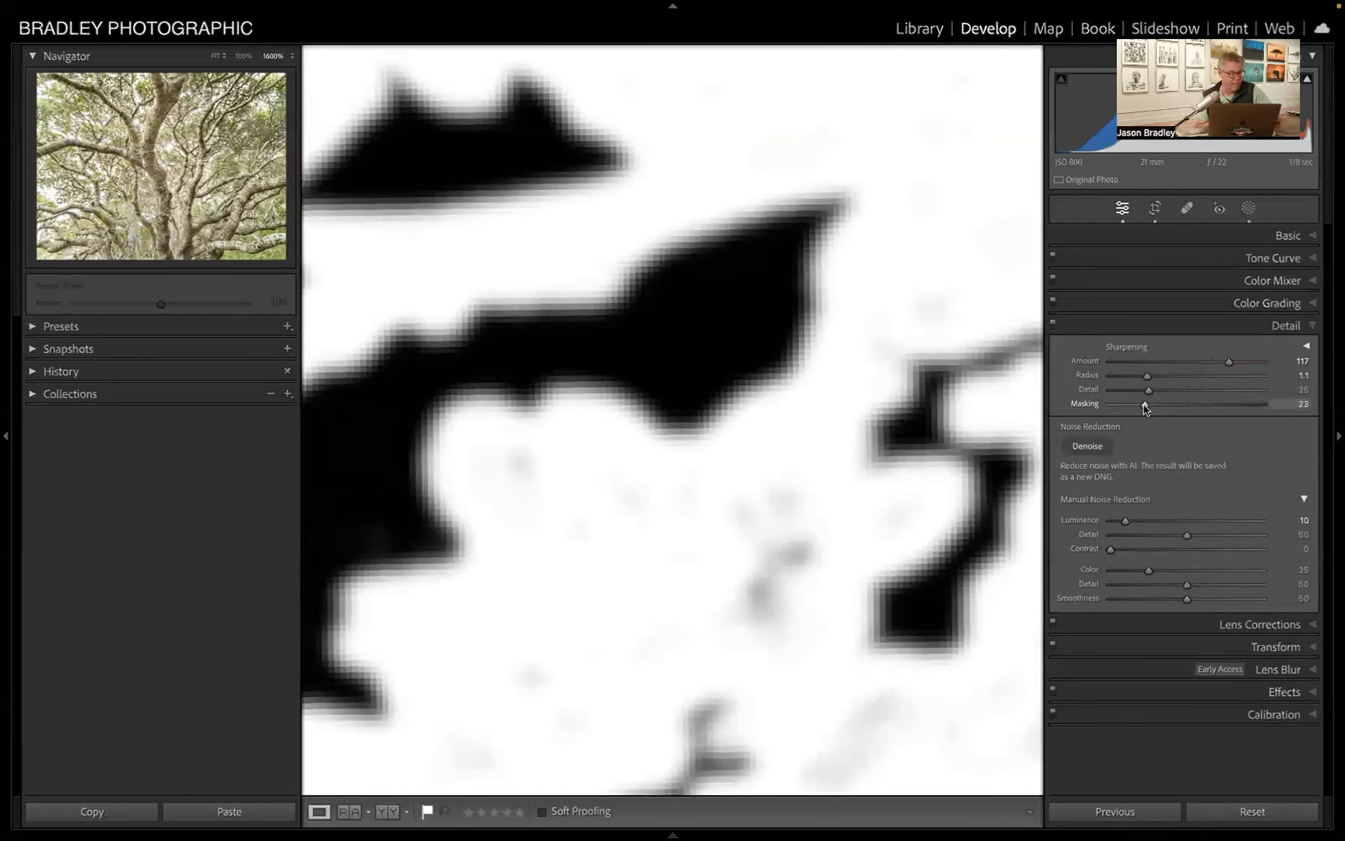
drag(1144, 405, 1263, 407)
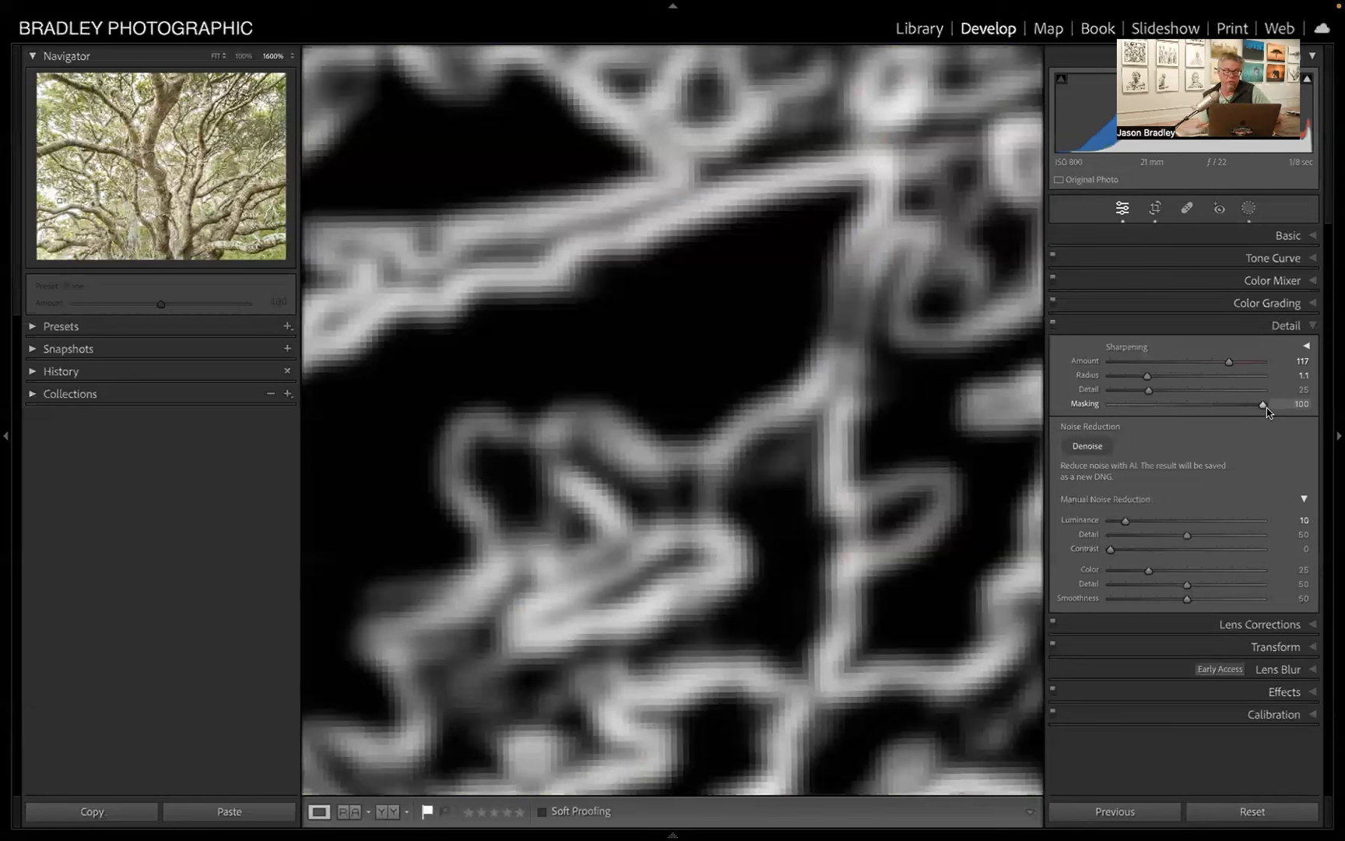
drag(1266, 408, 1330, 410)
drag(1330, 411, 1018, 393)
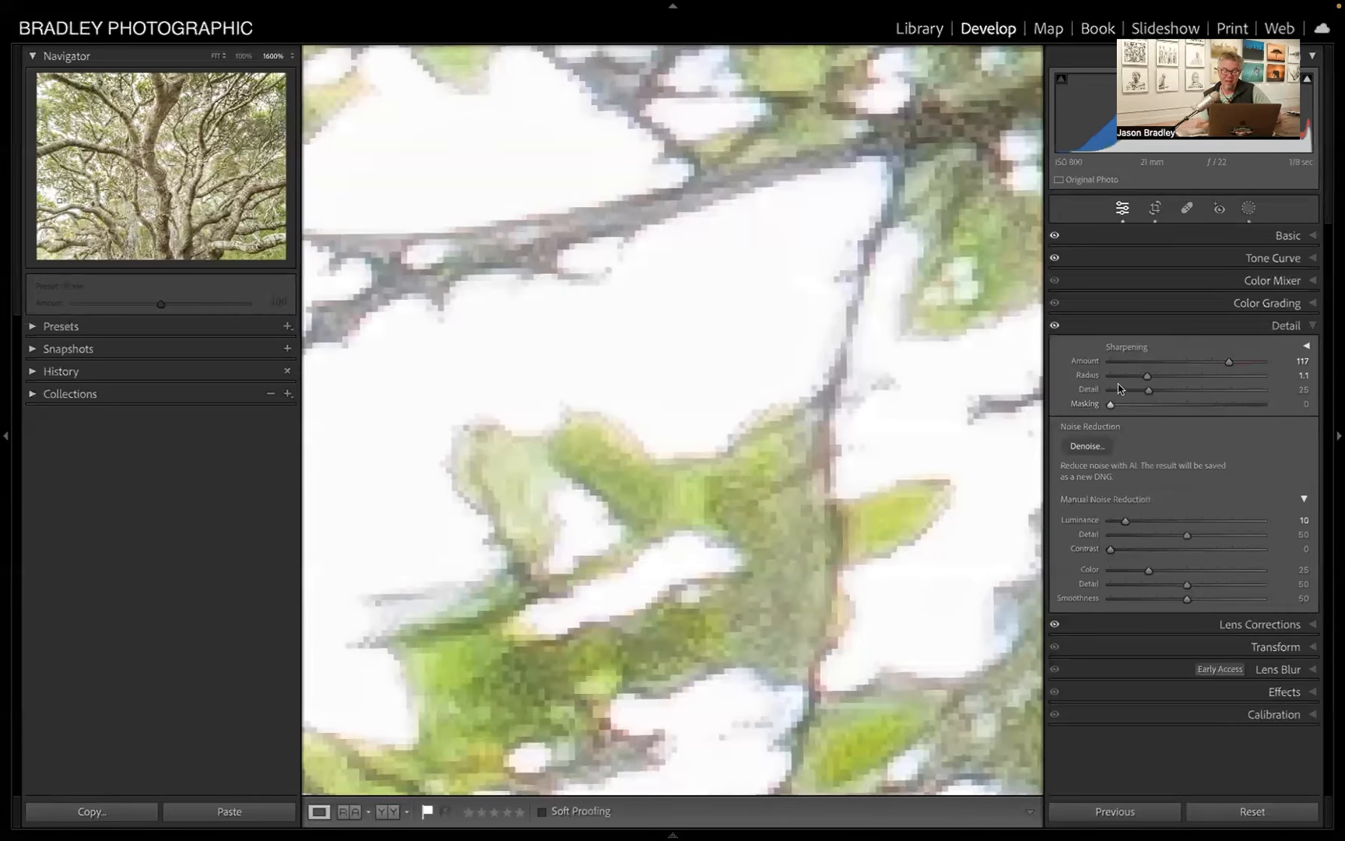
Step: Set the sharpening amount to 121 with the slider's preview mode active
key(alt)
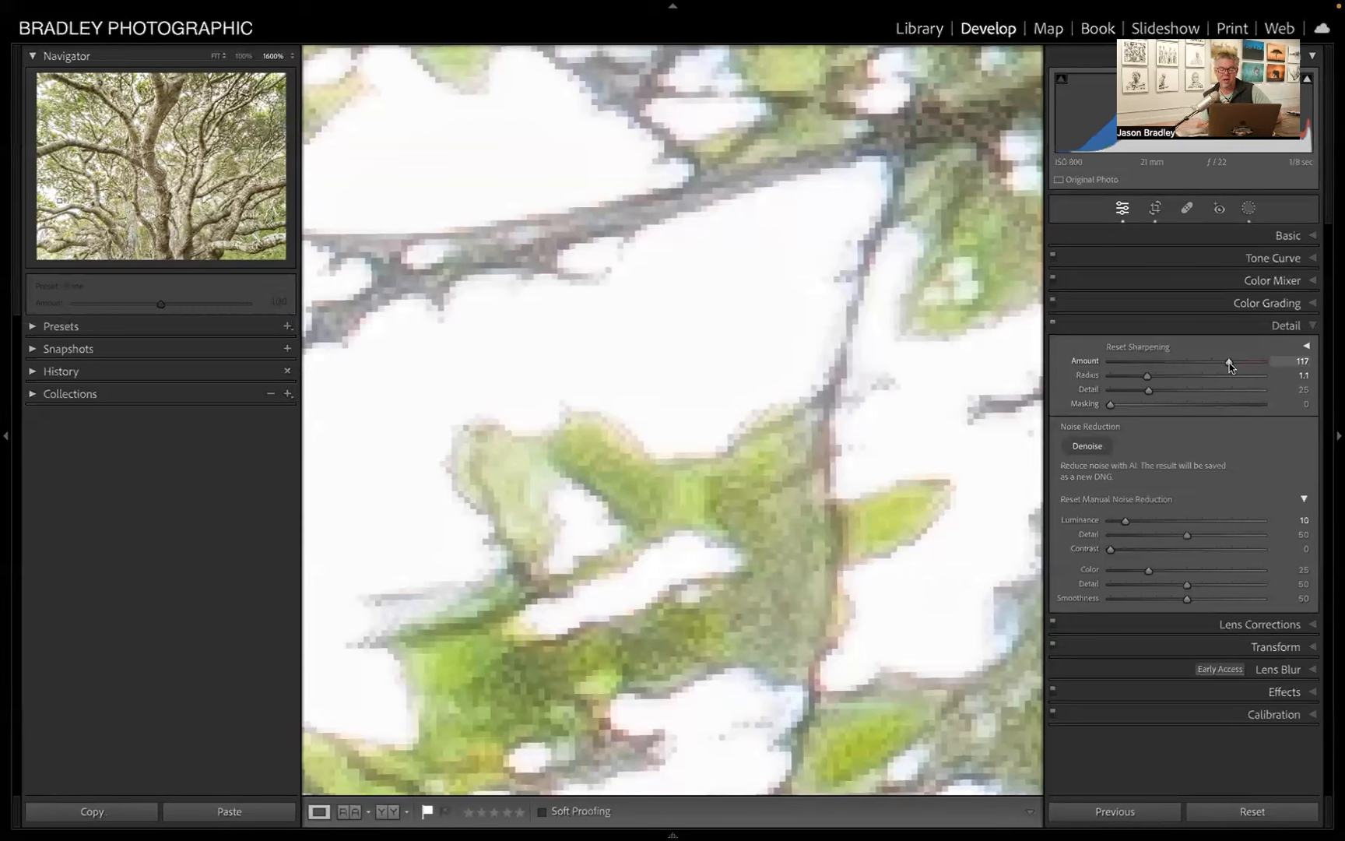
mouse_move(1230, 362)
mouse_down()
mouse_move(1205, 364)
mouse_move(1233, 366)
mouse_up()
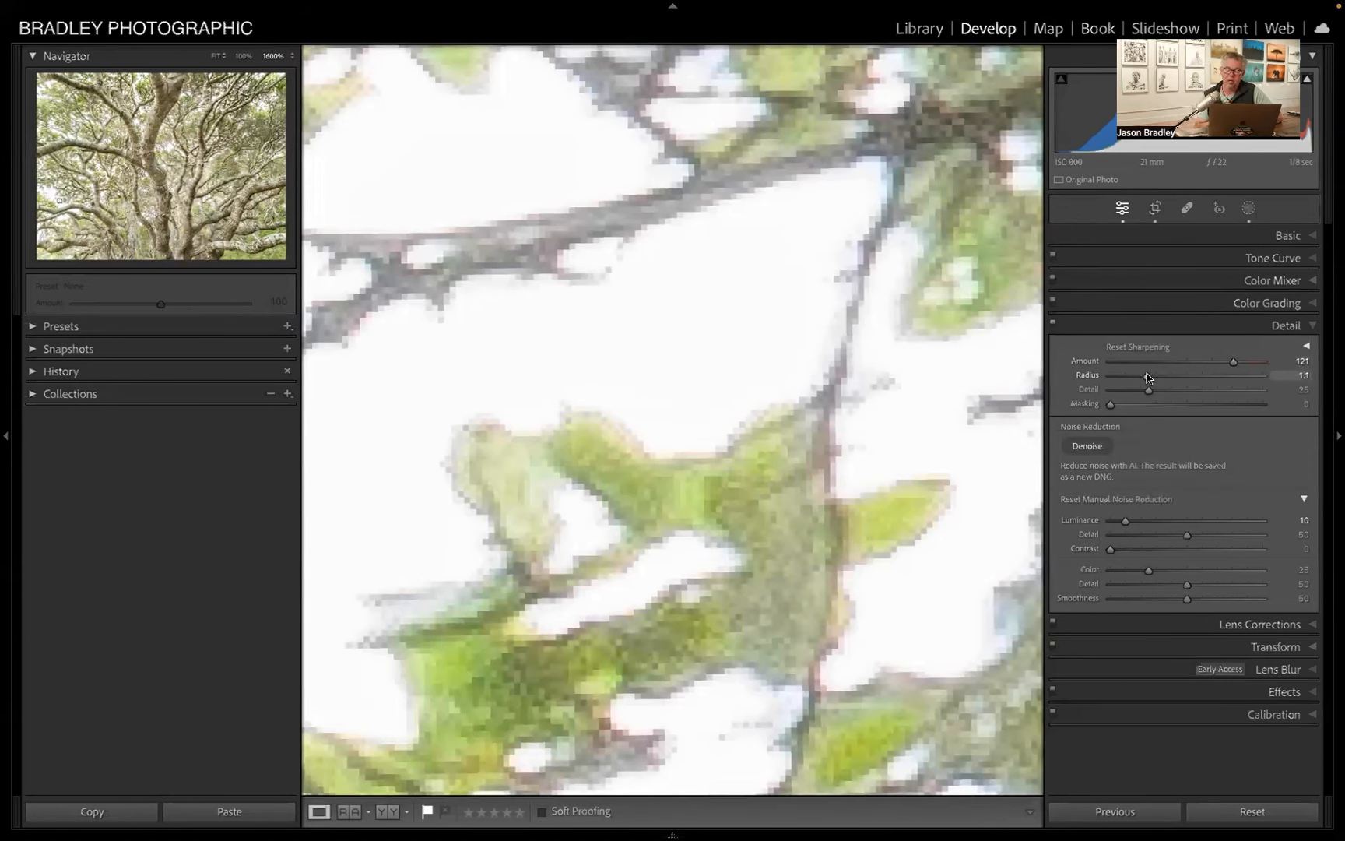
Step: Preview the sharpening radius at 0.5 and 3.0 in grayscale, and set the radius to 1.0 and detail to 54
drag(1146, 376, 1086, 381)
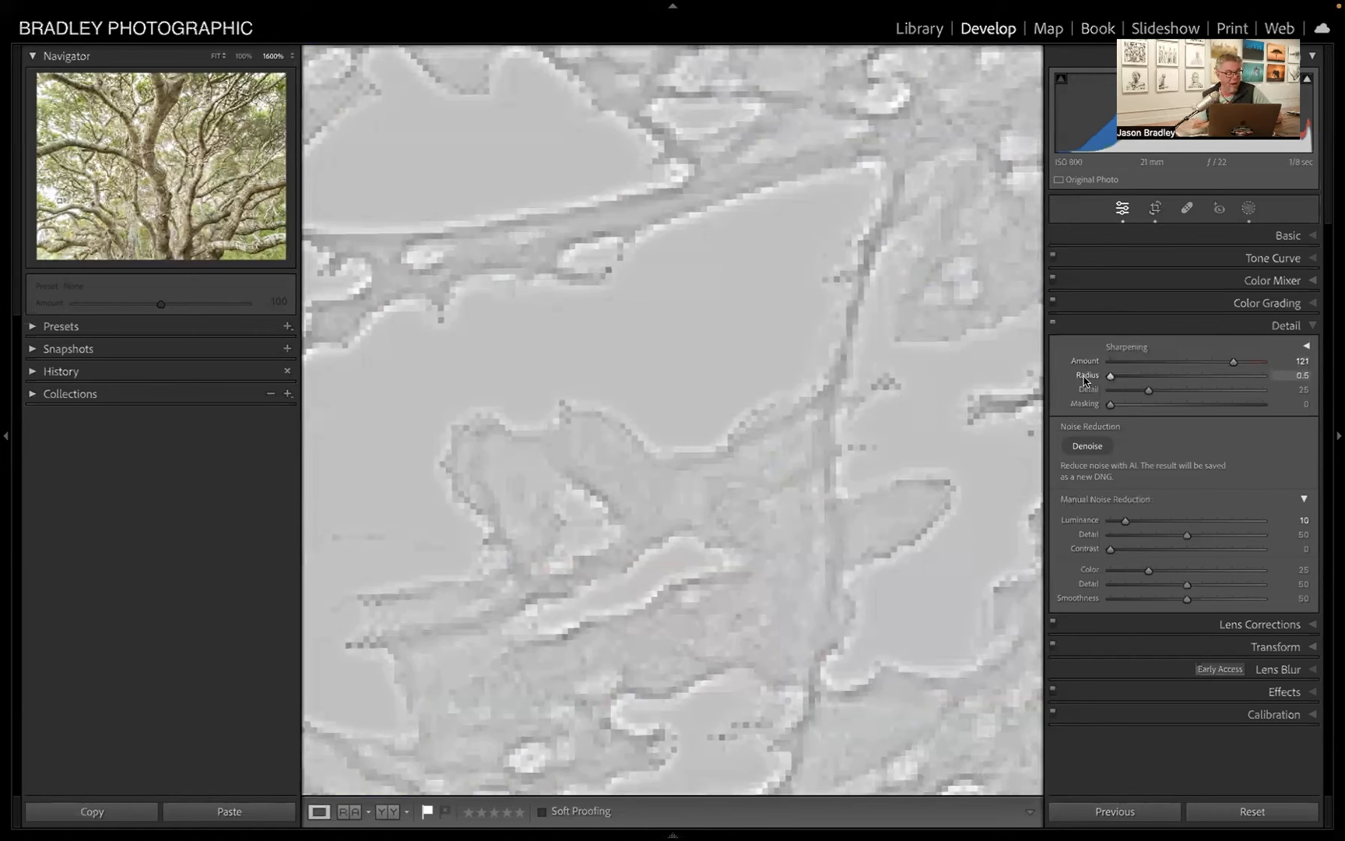
drag(1086, 380, 1326, 378)
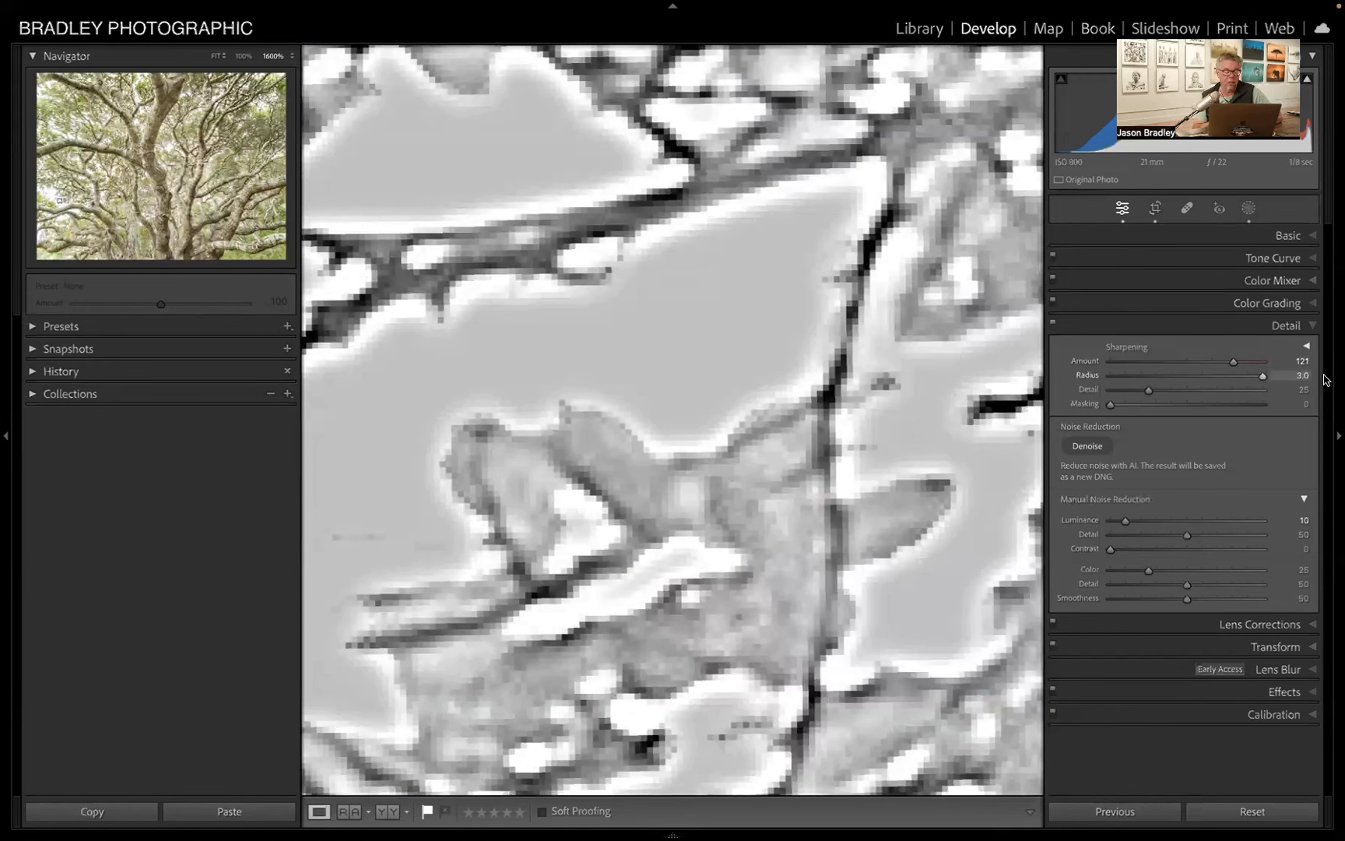
drag(1326, 380, 1003, 385)
drag(1124, 379, 1193, 404)
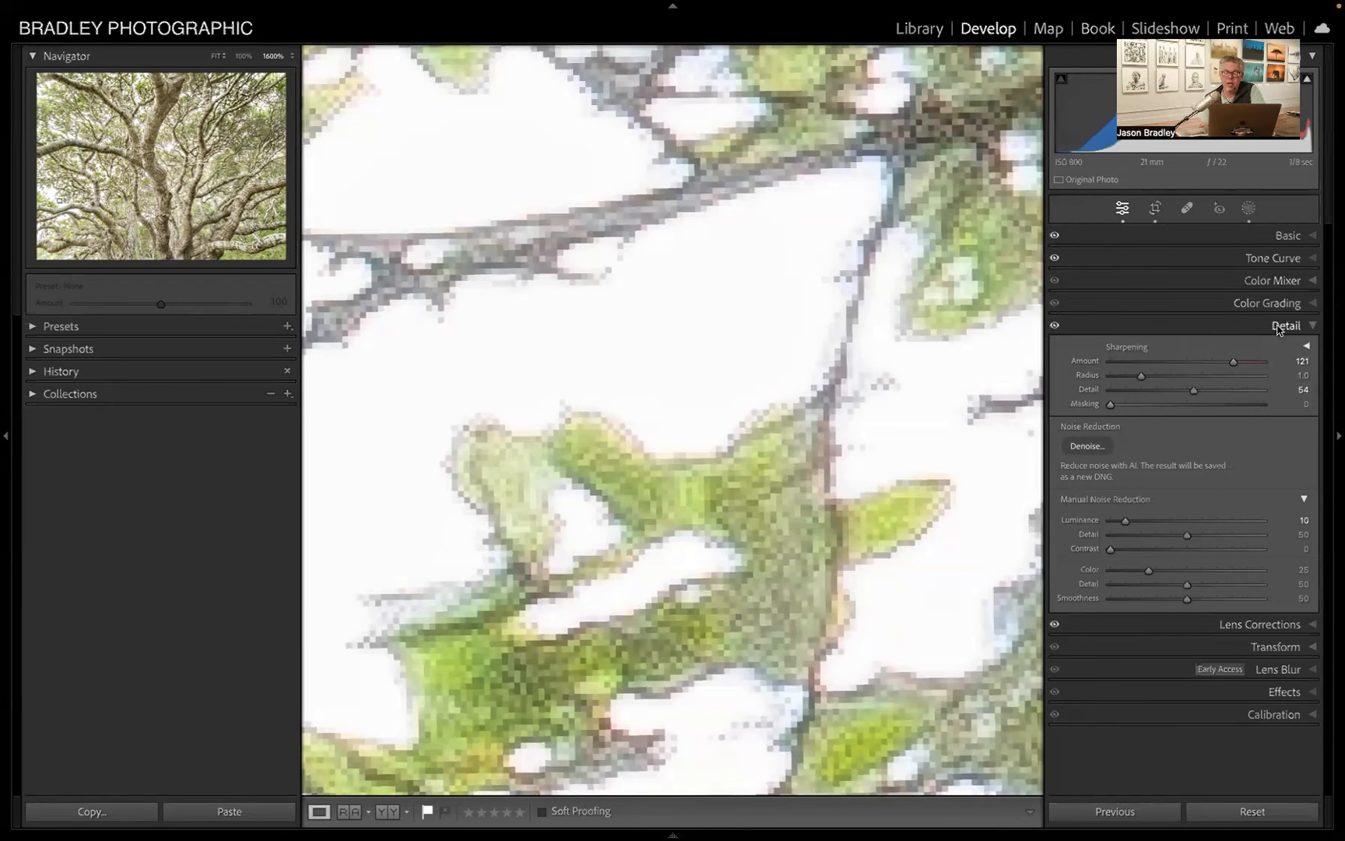
Step: Inspect the branches and leaves in the photo's outer areas at 100% and 800% magnification
click(244, 56)
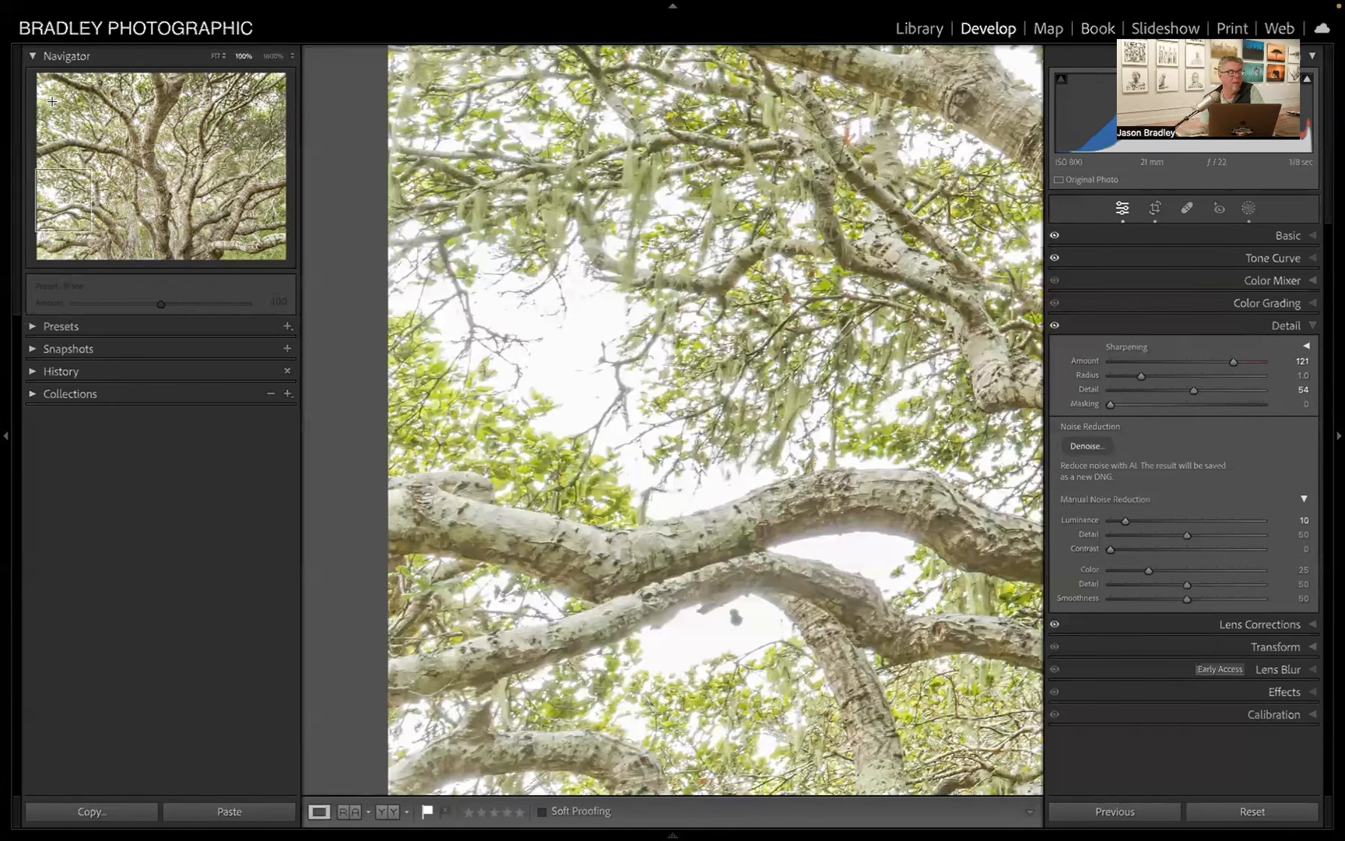
click(53, 103)
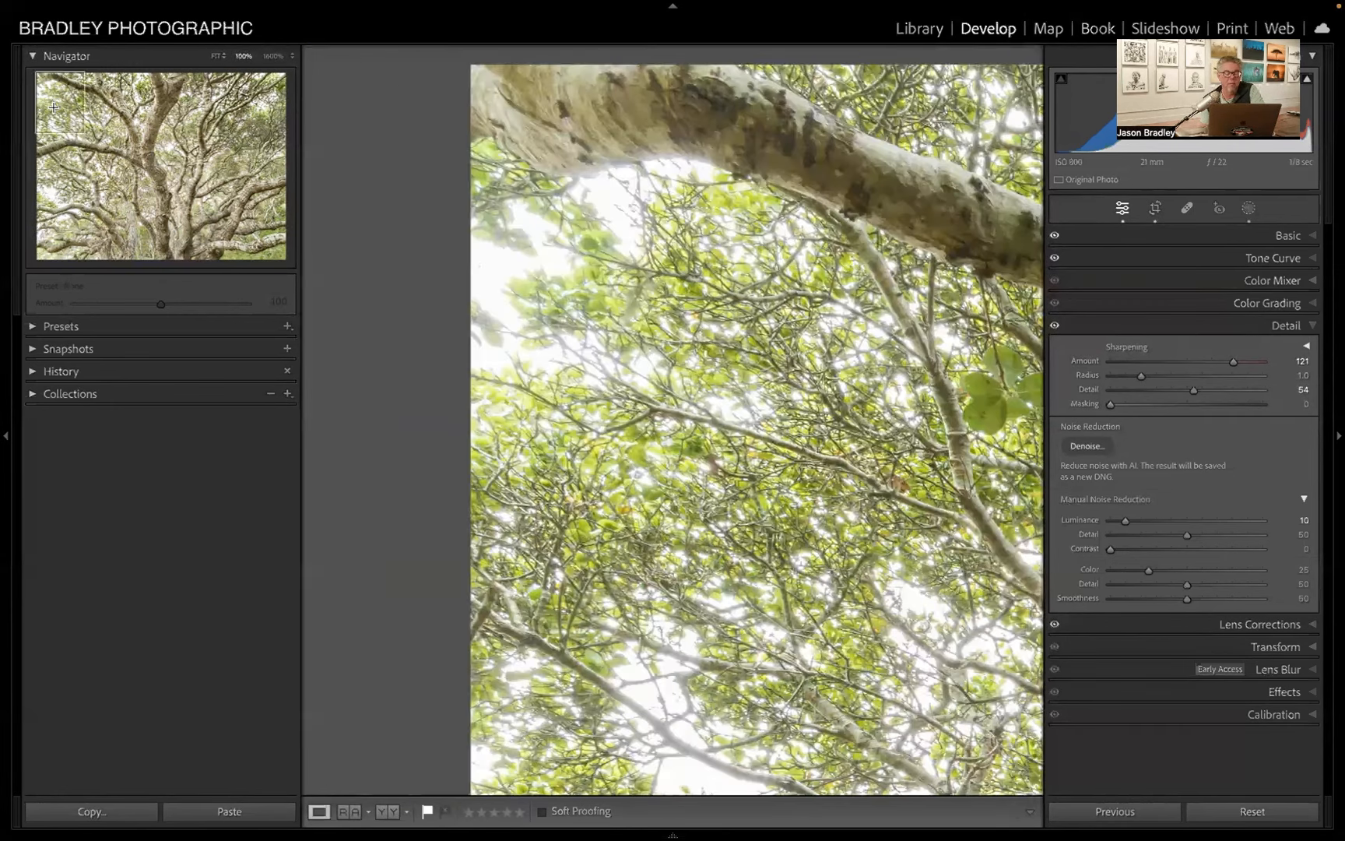
click(54, 107)
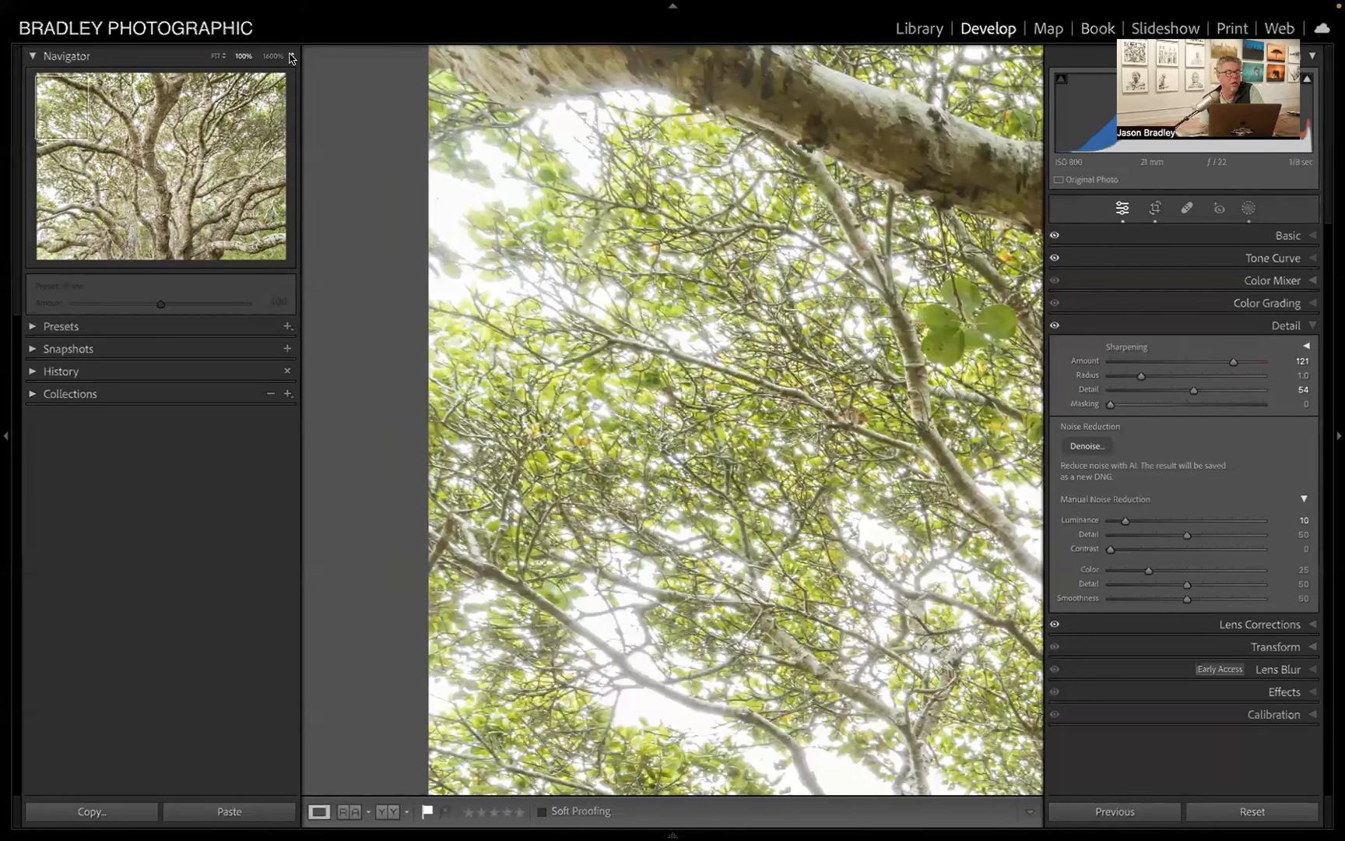
click(292, 56)
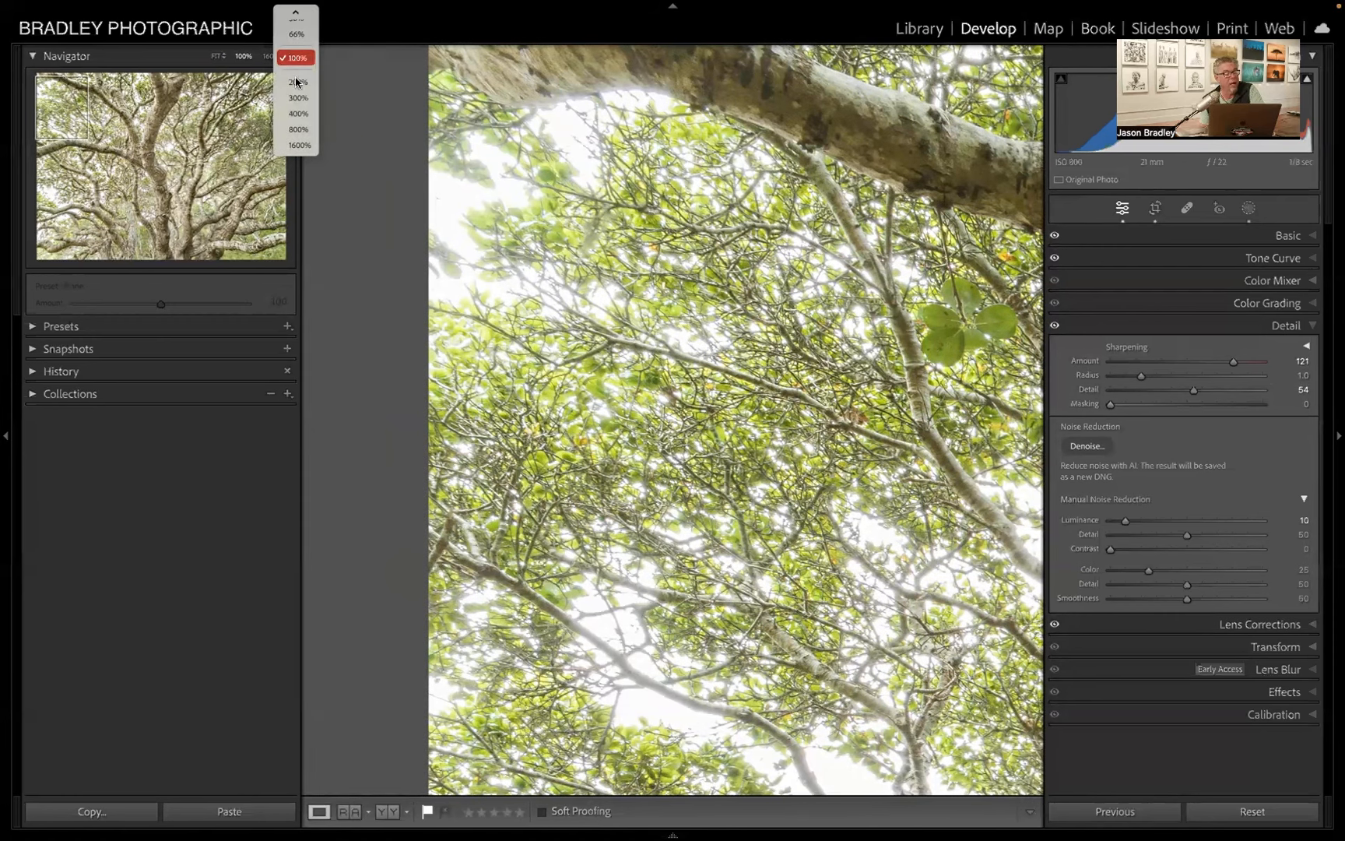
click(301, 129)
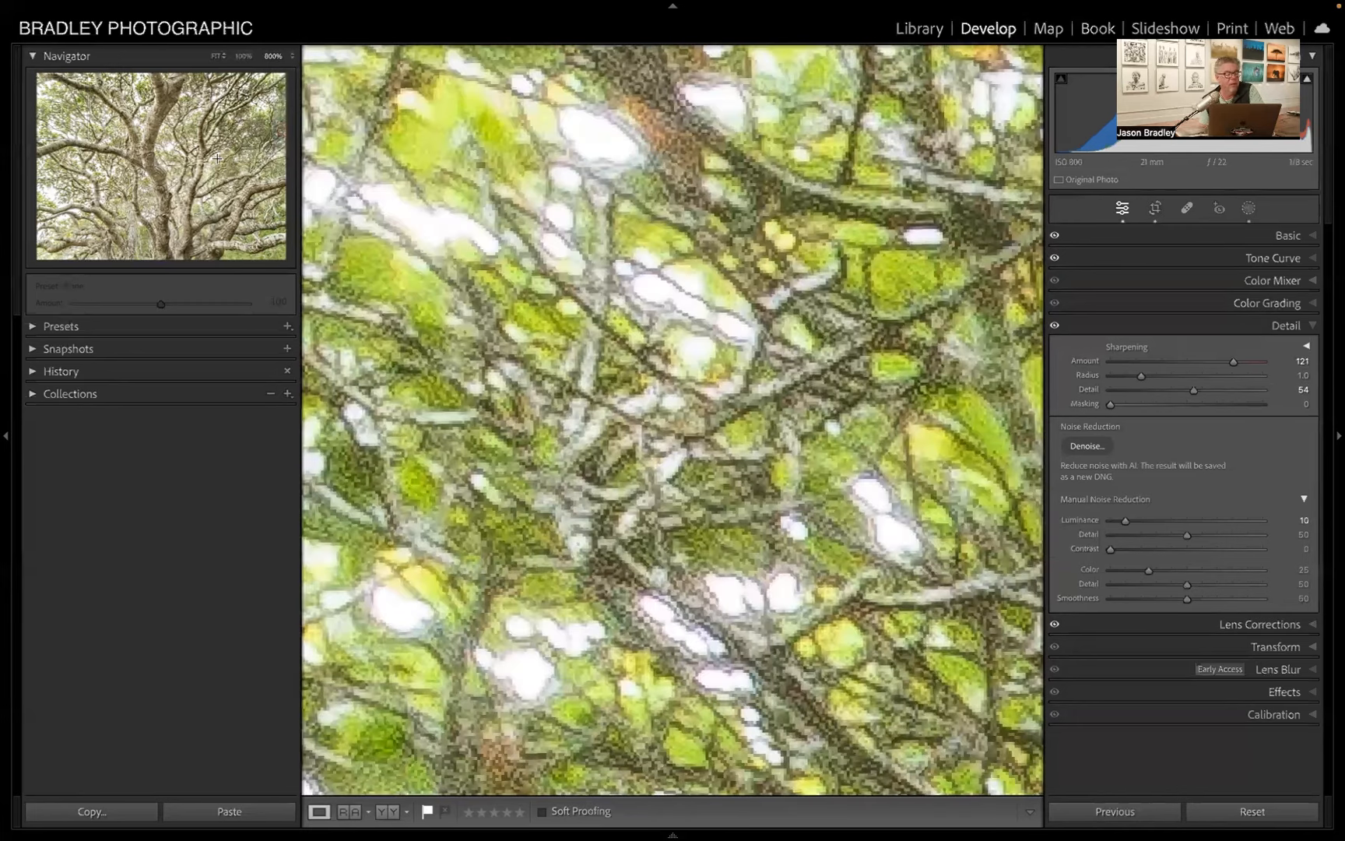
click(261, 104)
click(263, 107)
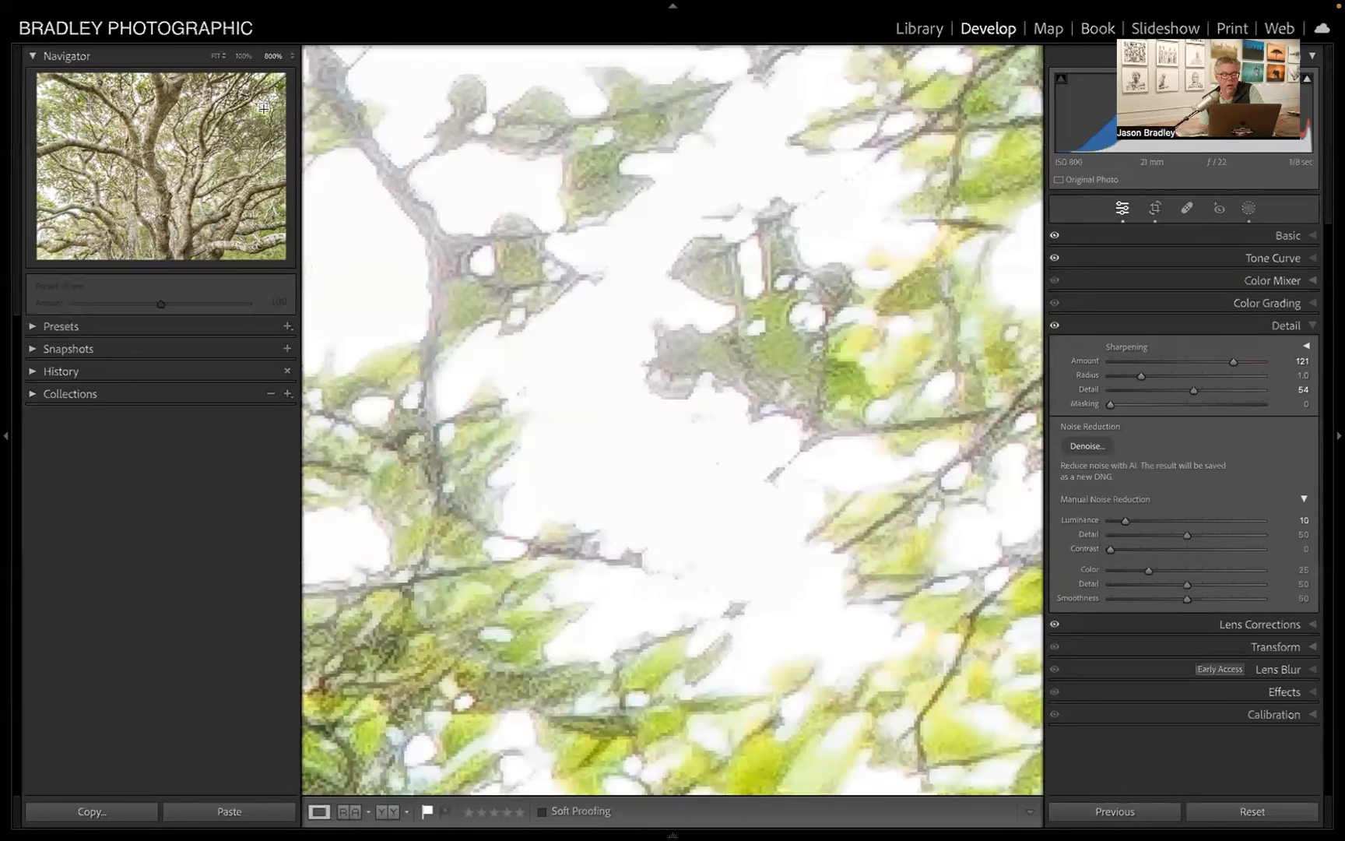
Step: Open the Lens Corrections profile settings and compare the backlit branches at 800% with Remove Chromatic Aberration on and off
click(1291, 330)
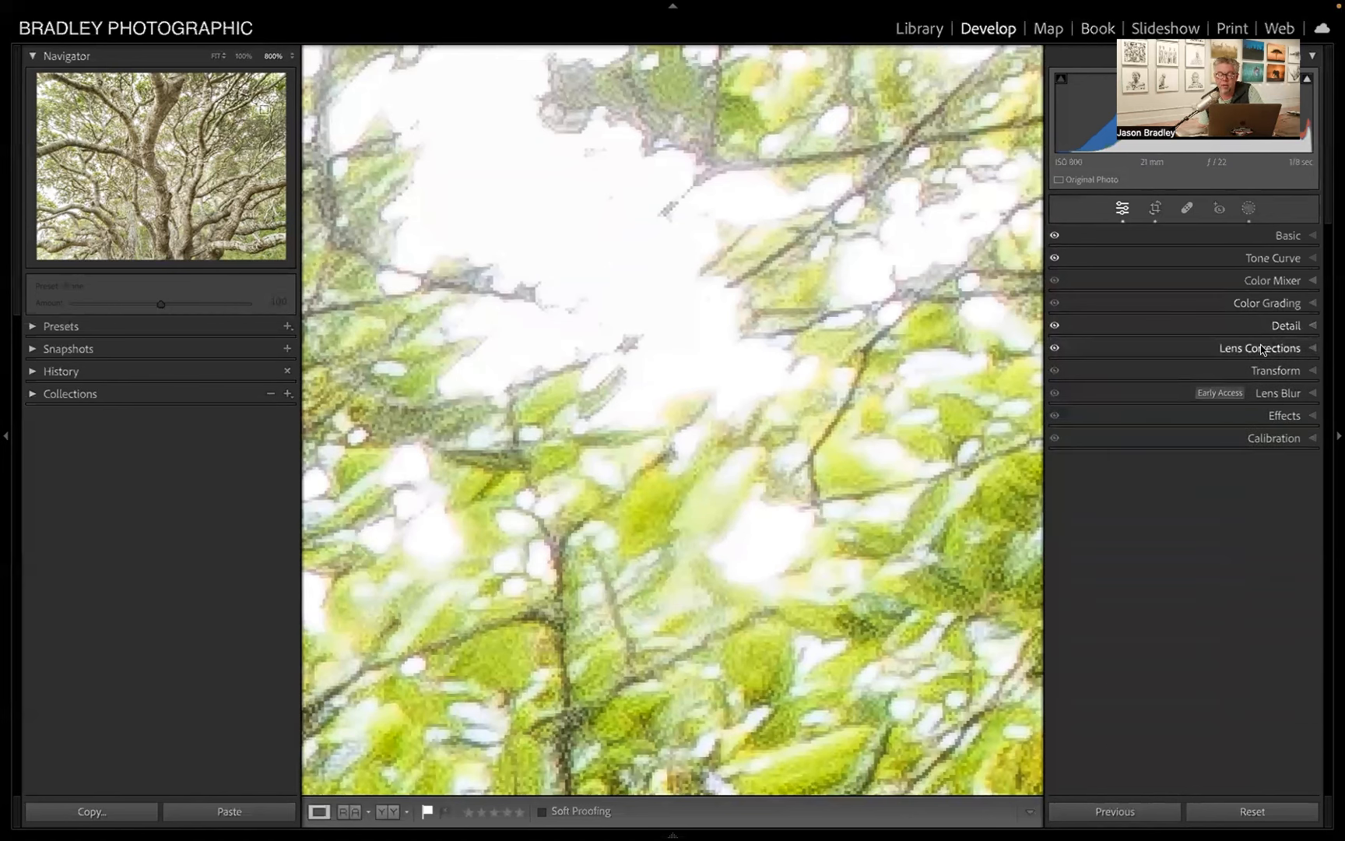
click(1262, 350)
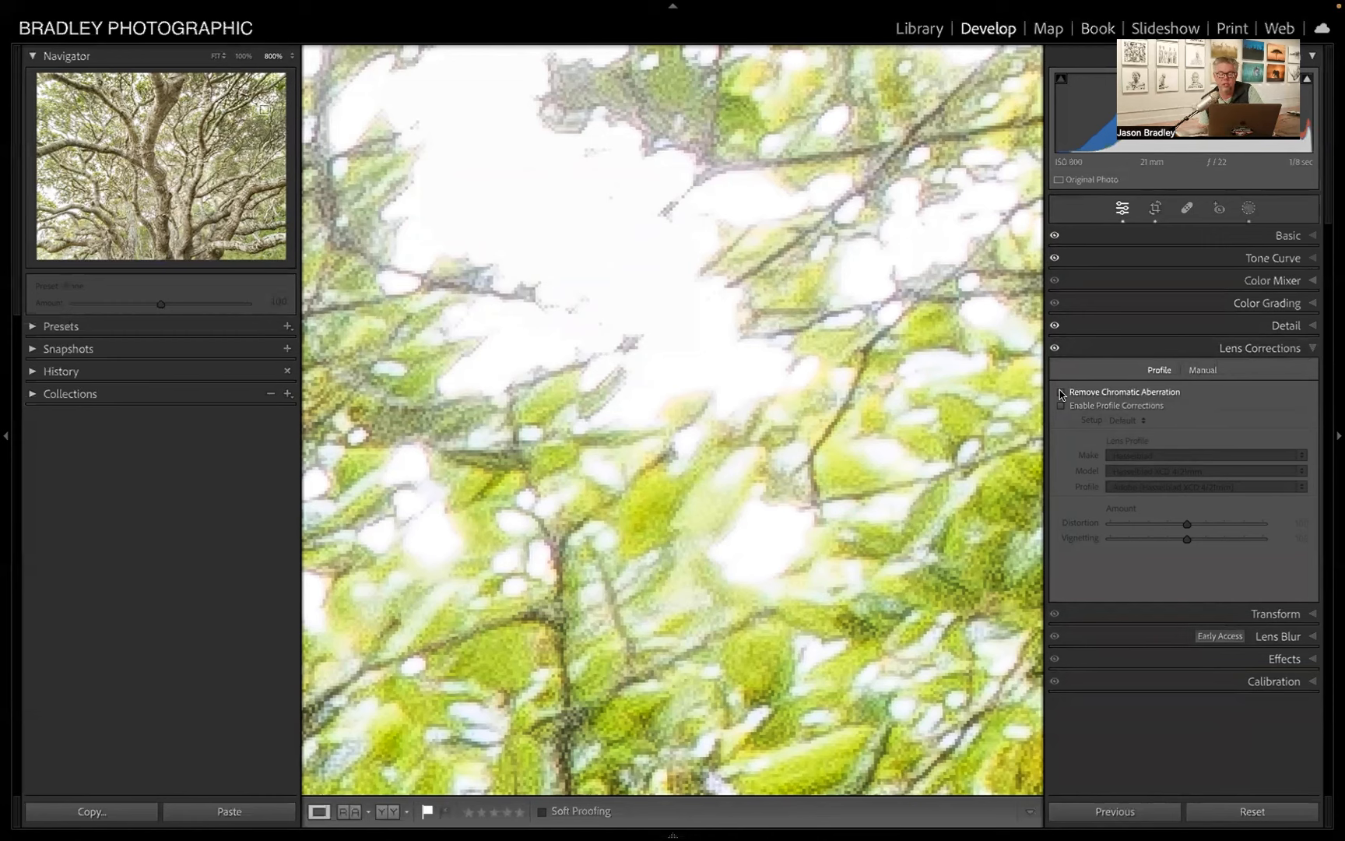
click(270, 84)
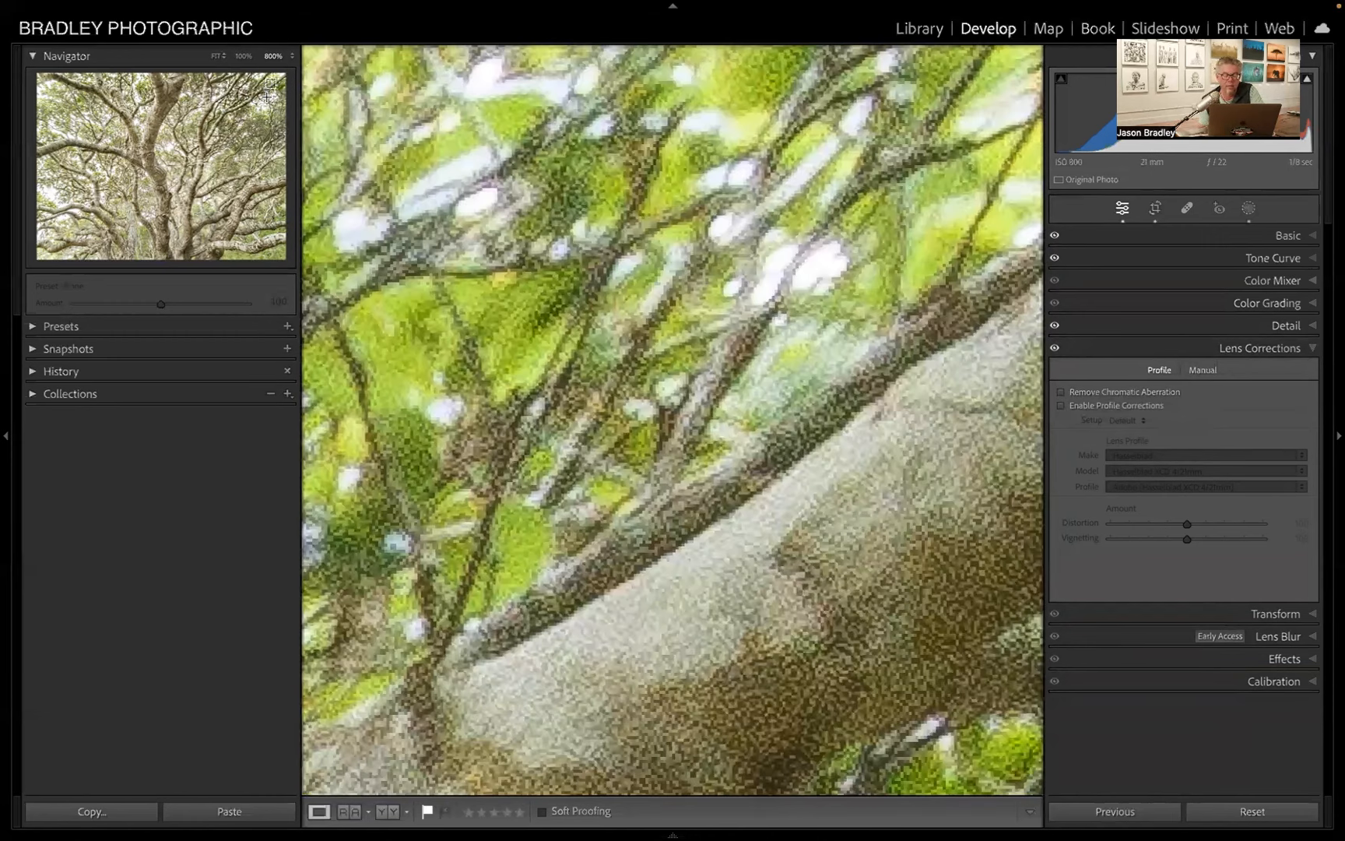
click(267, 98)
drag(267, 97, 265, 98)
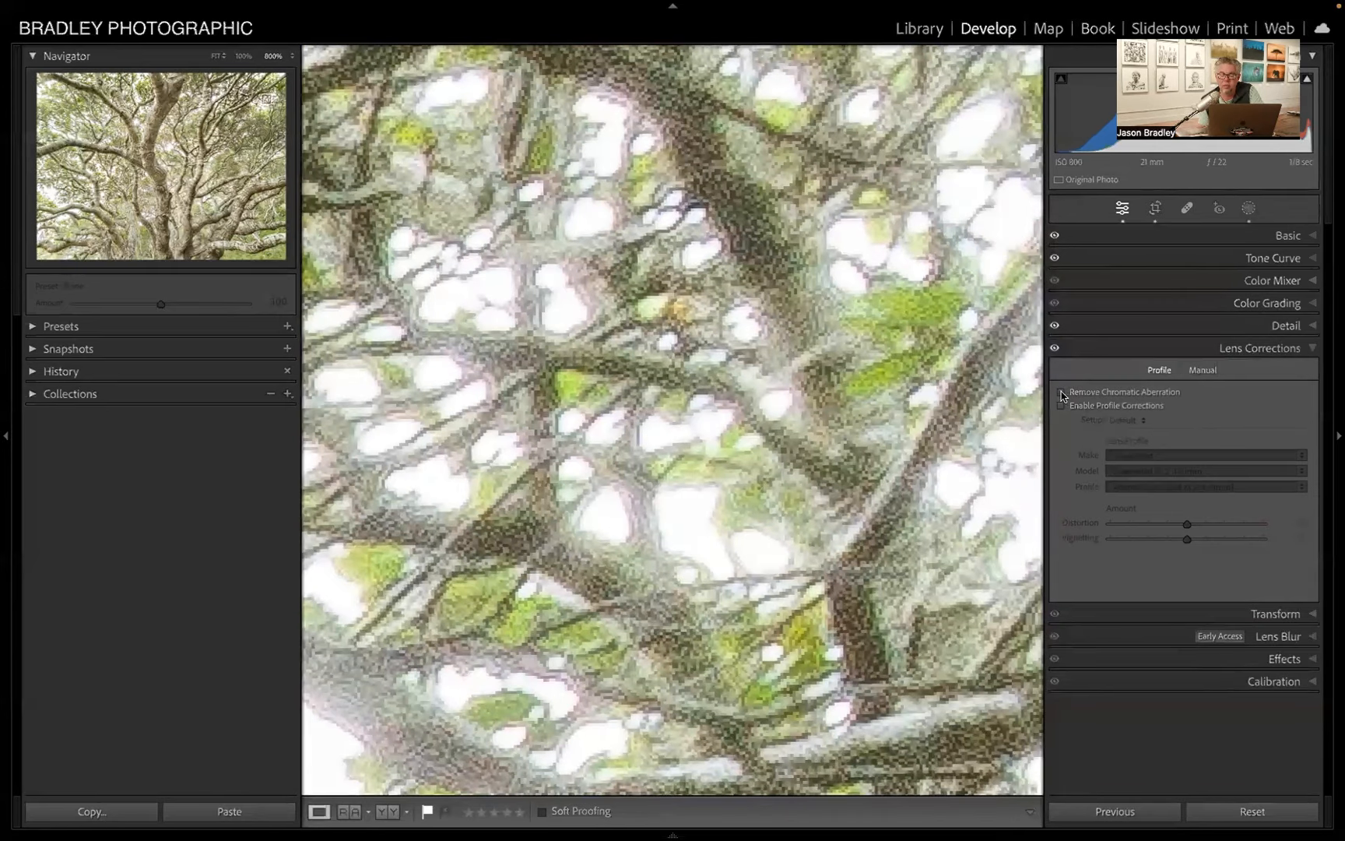
click(1062, 393)
click(1061, 393)
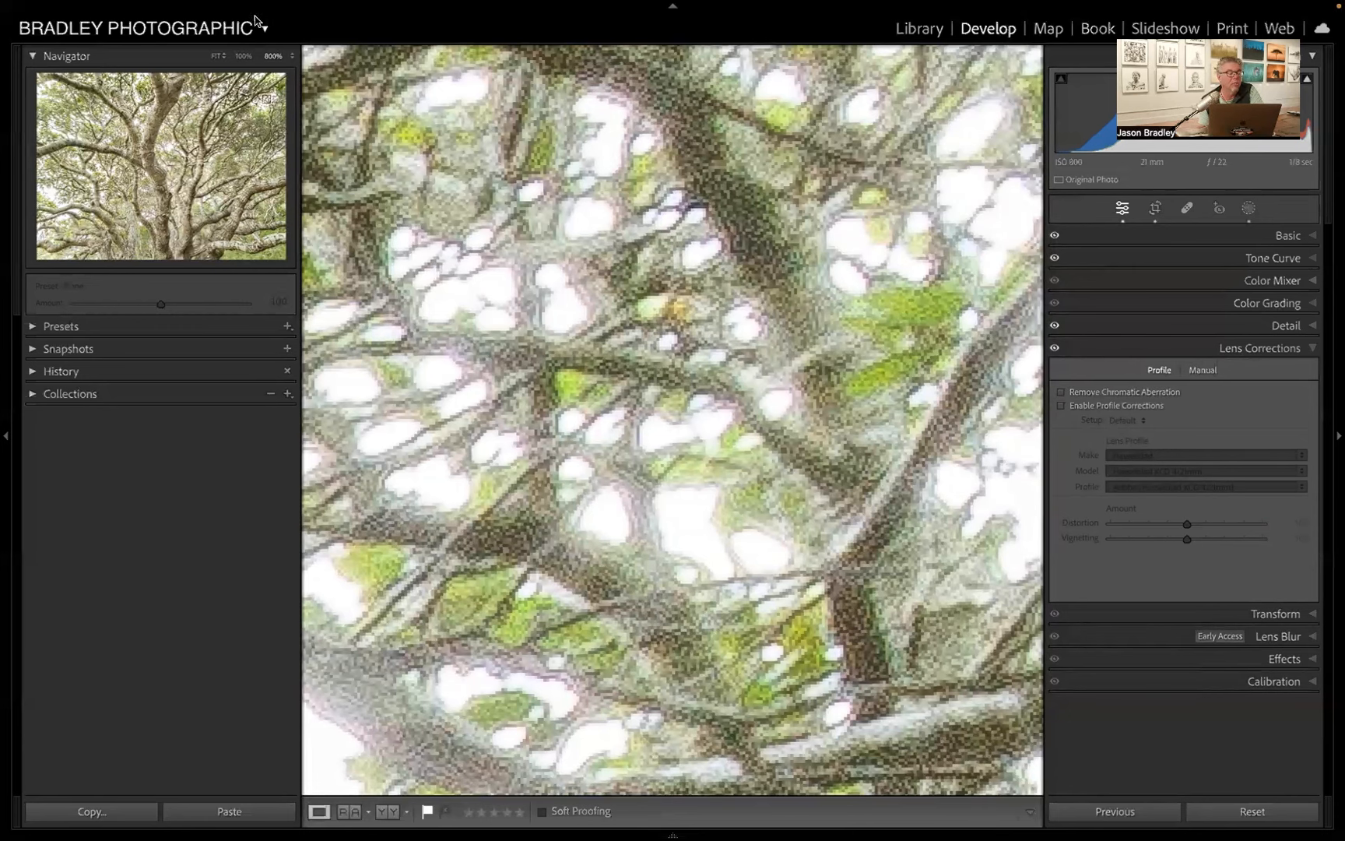
Step: Magnify the branches to 1600% and compare the colour fringes around the bright gaps with Remove Chromatic Aberration on and off
click(293, 57)
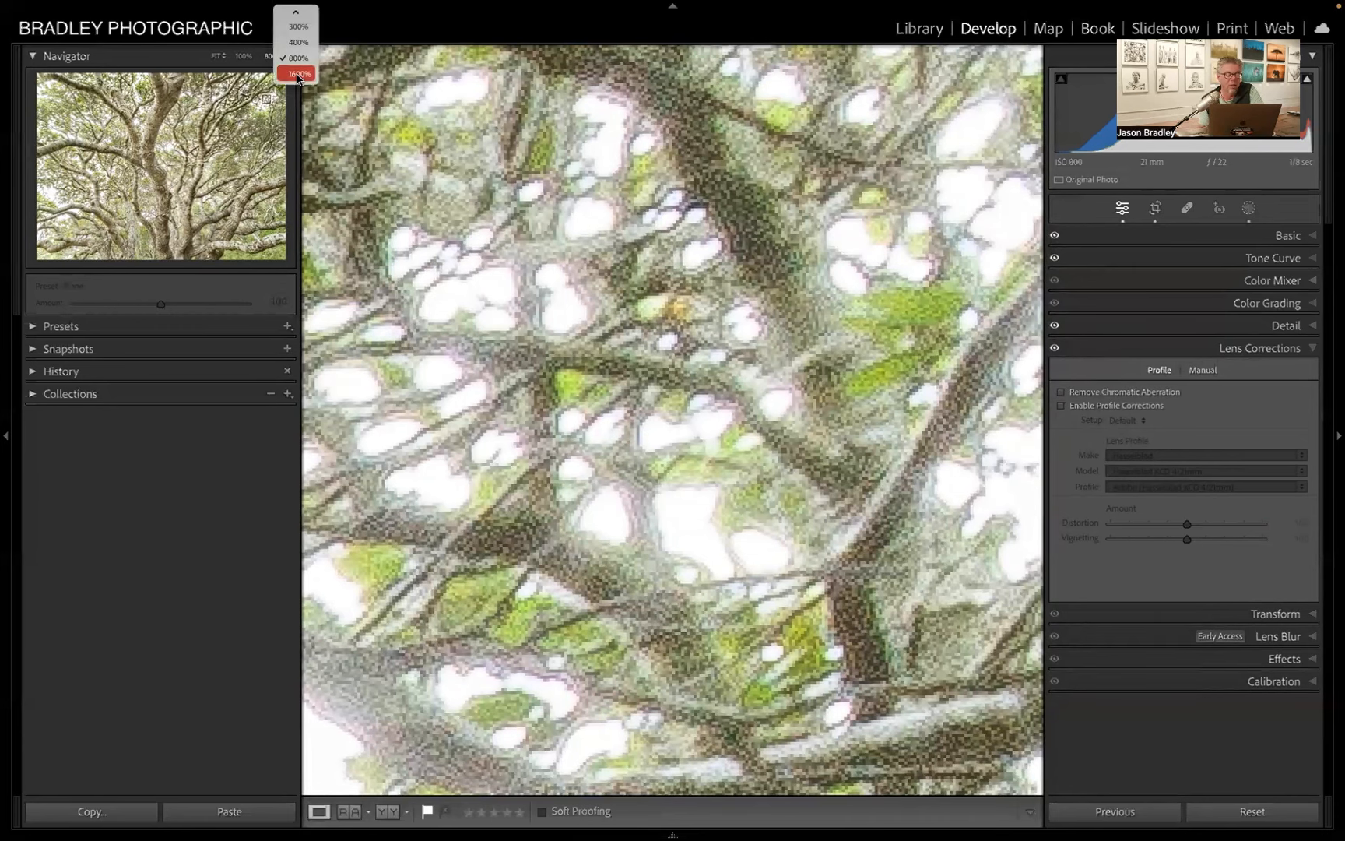
click(298, 74)
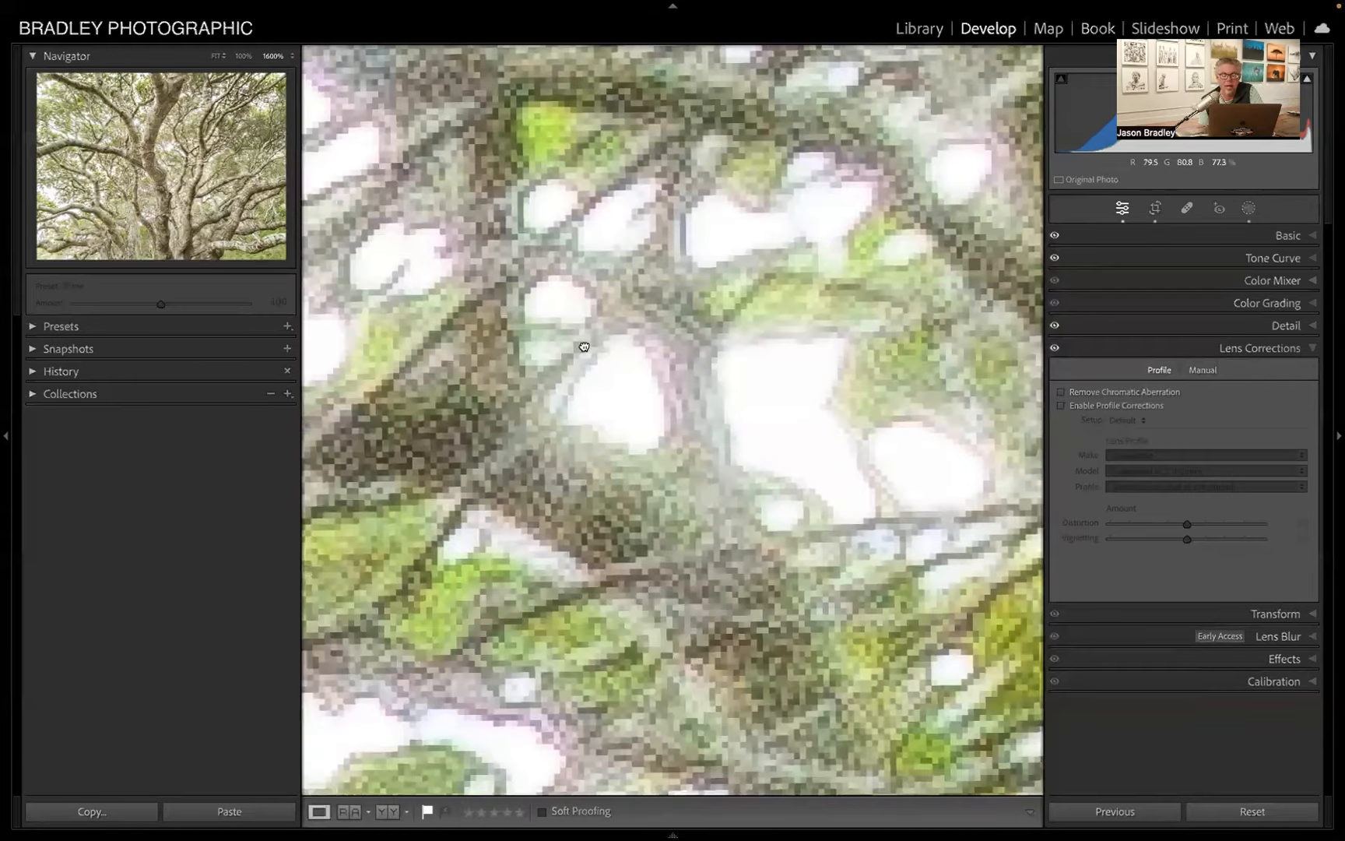
click(1060, 393)
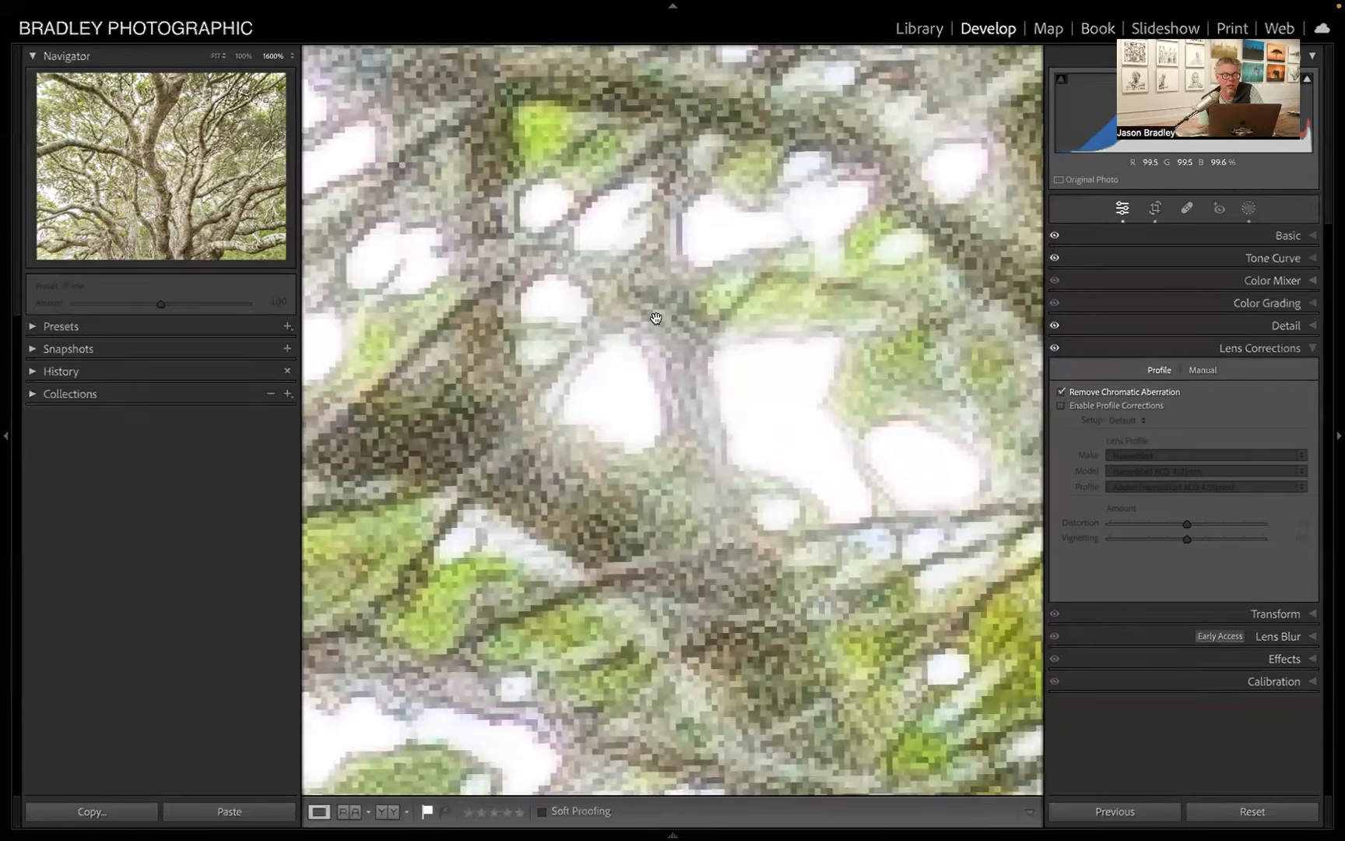
click(1061, 393)
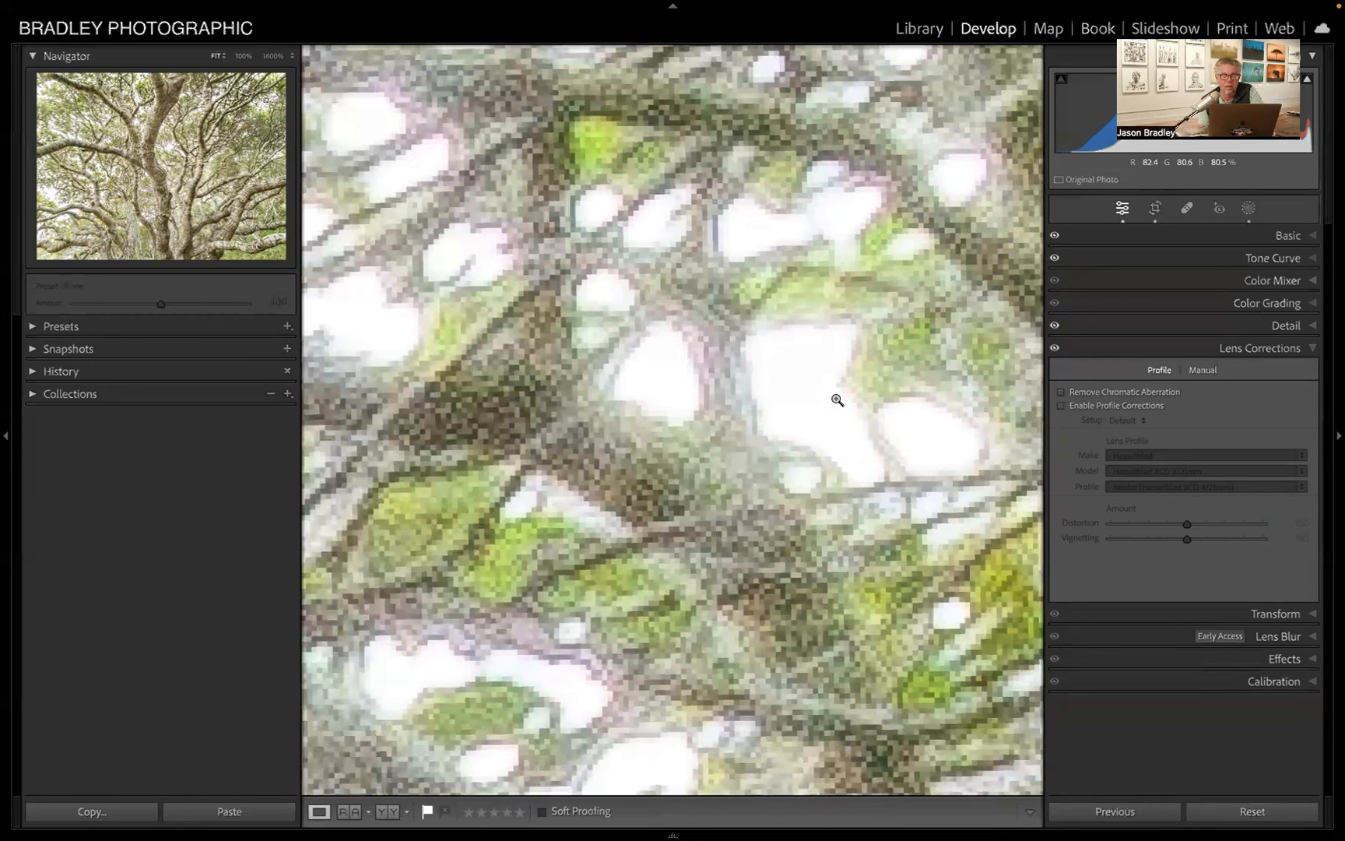
Step: Turn on Remove Chromatic Aberration while viewing the upper foliage at 1600%, and return to the full photo
click(830, 391)
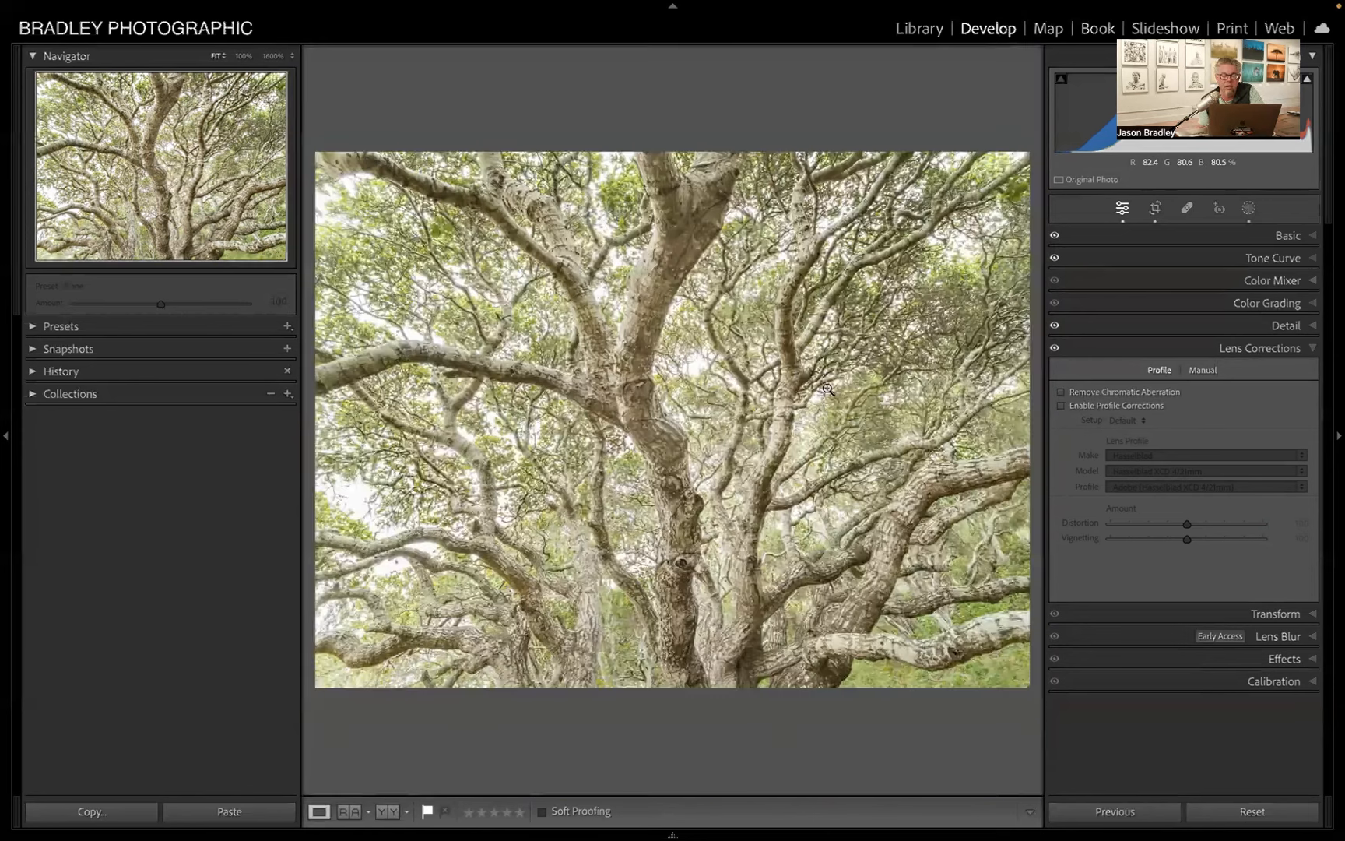
click(973, 245)
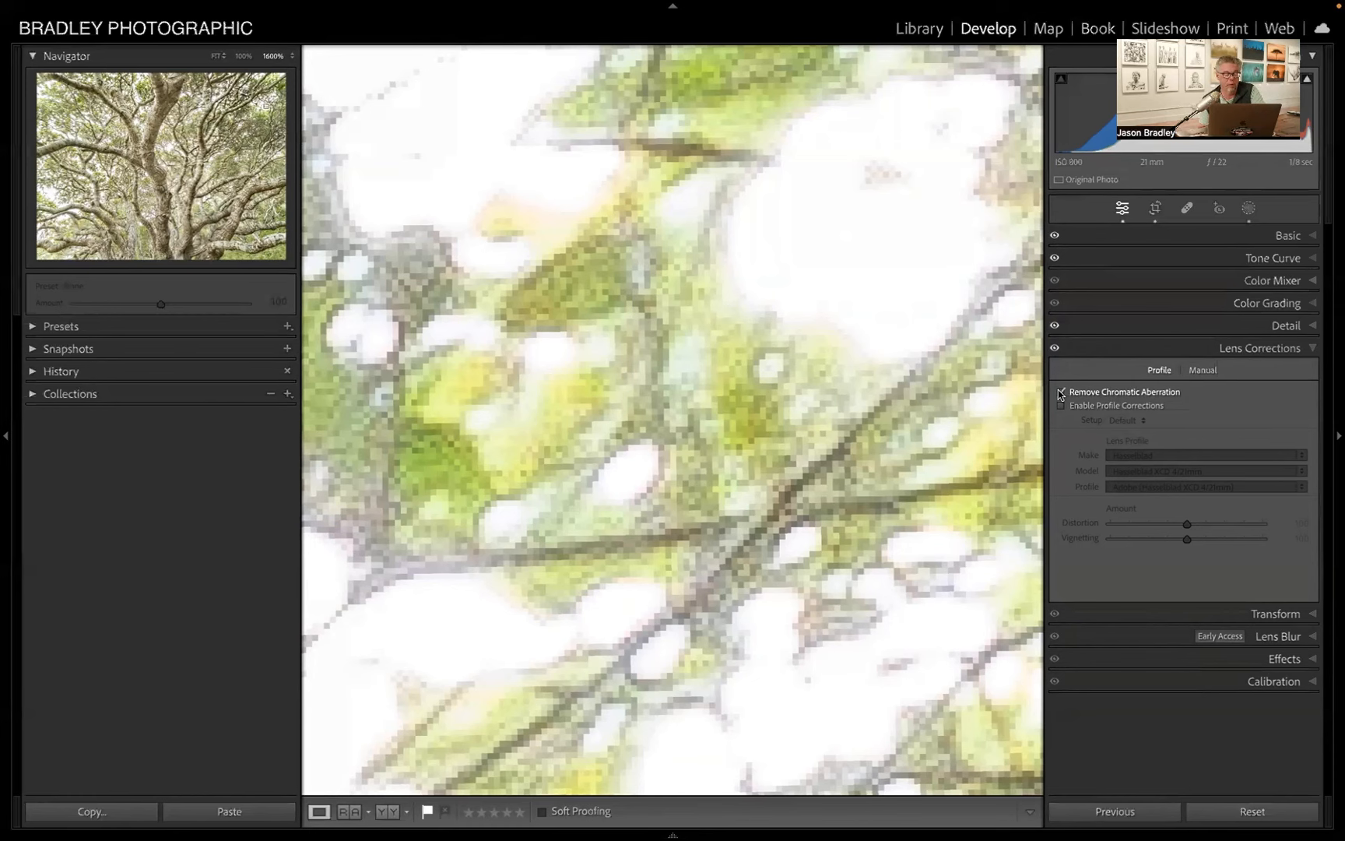
click(535, 458)
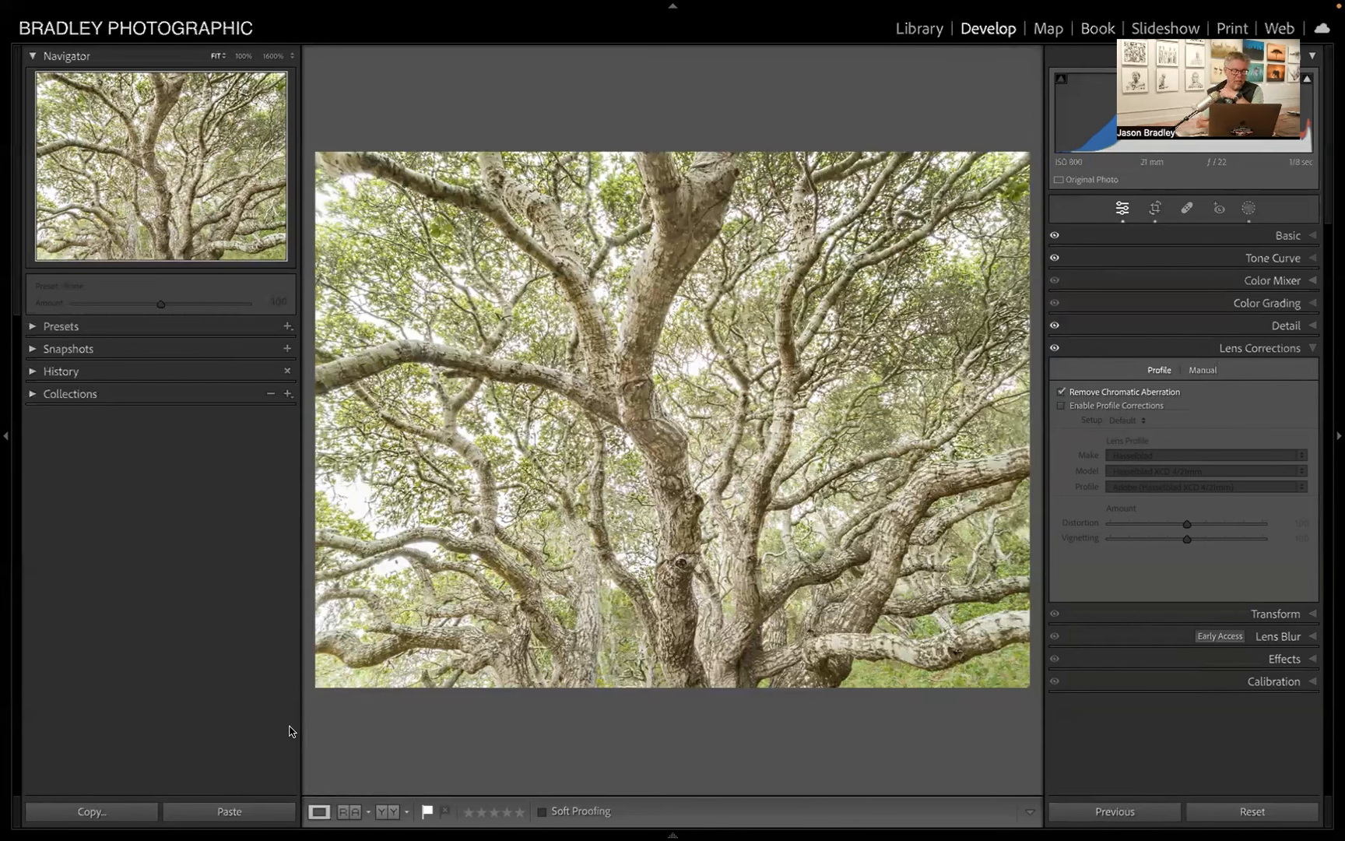
Step: Return to the Library grid with thumbnail information shown, and open the export settings for the oak tree photo
key(g)
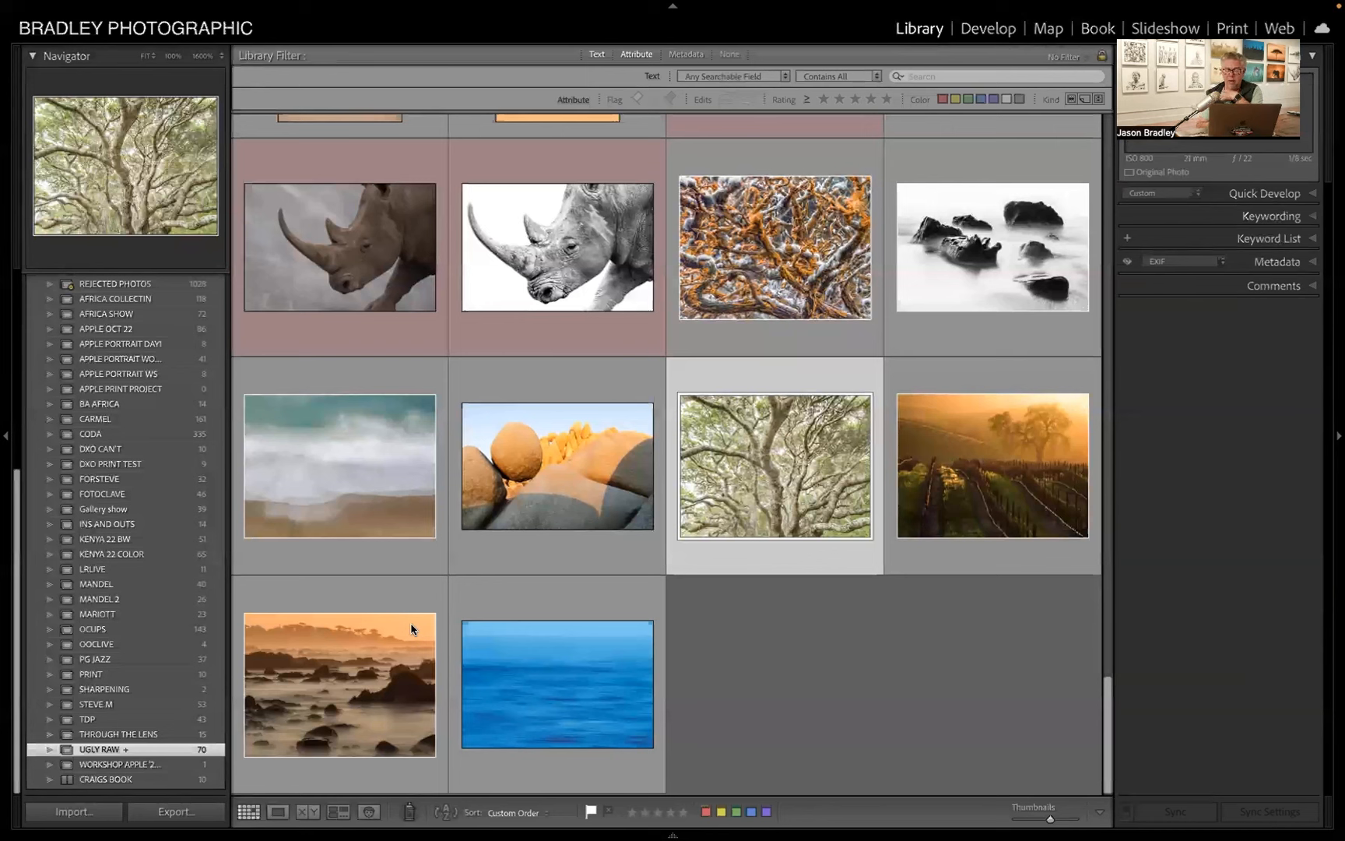
key(j)
right_click(750, 465)
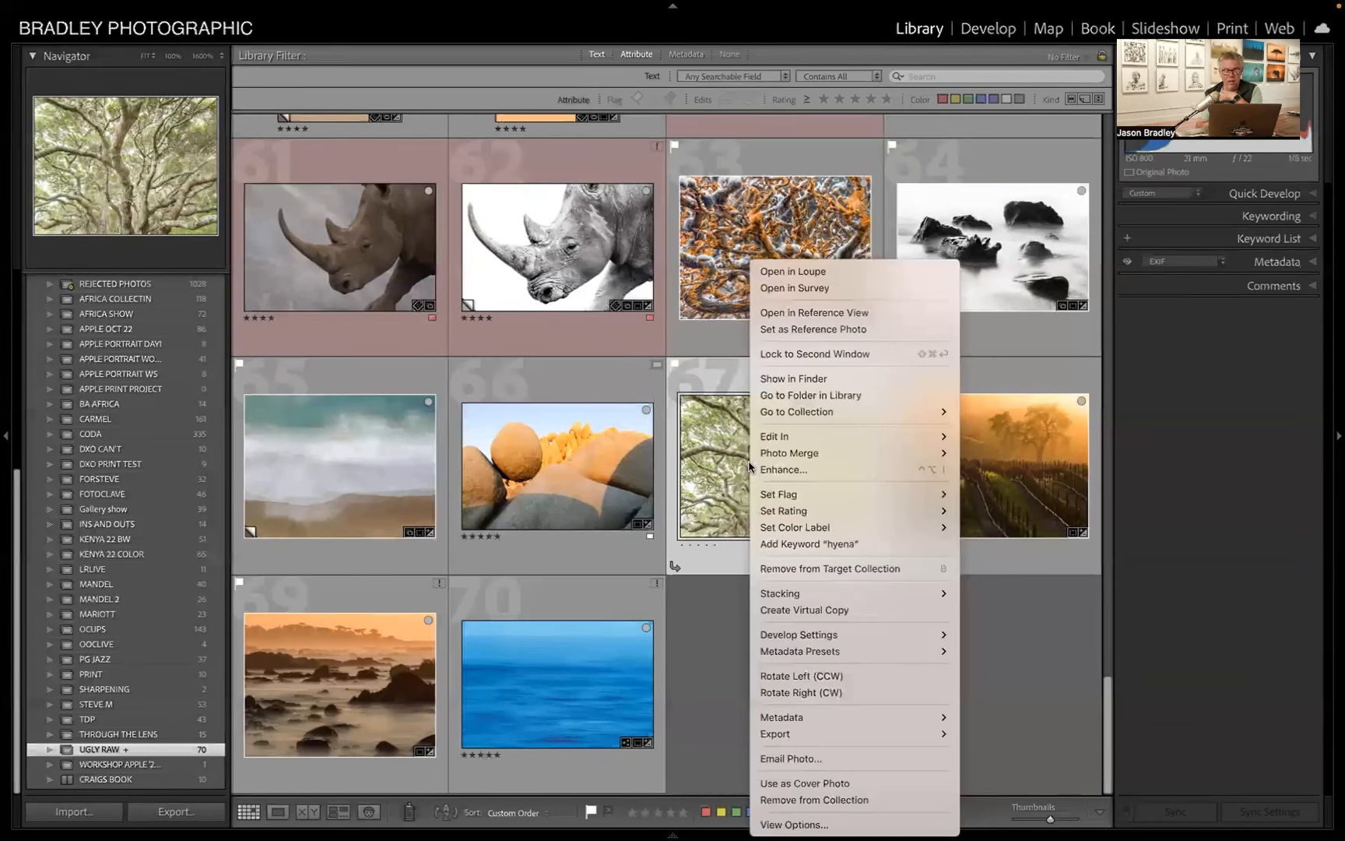
mouse_move(870, 730)
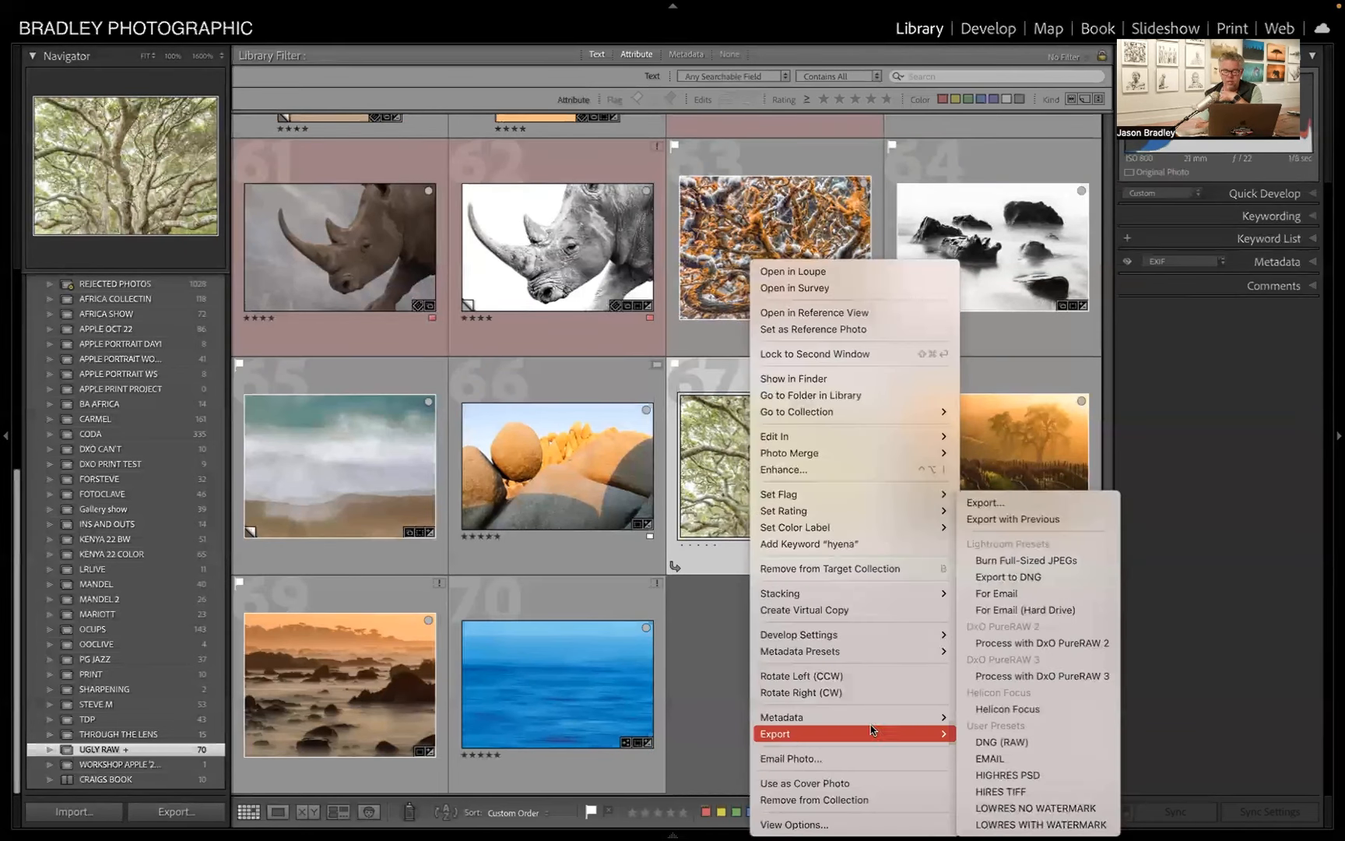
click(1032, 502)
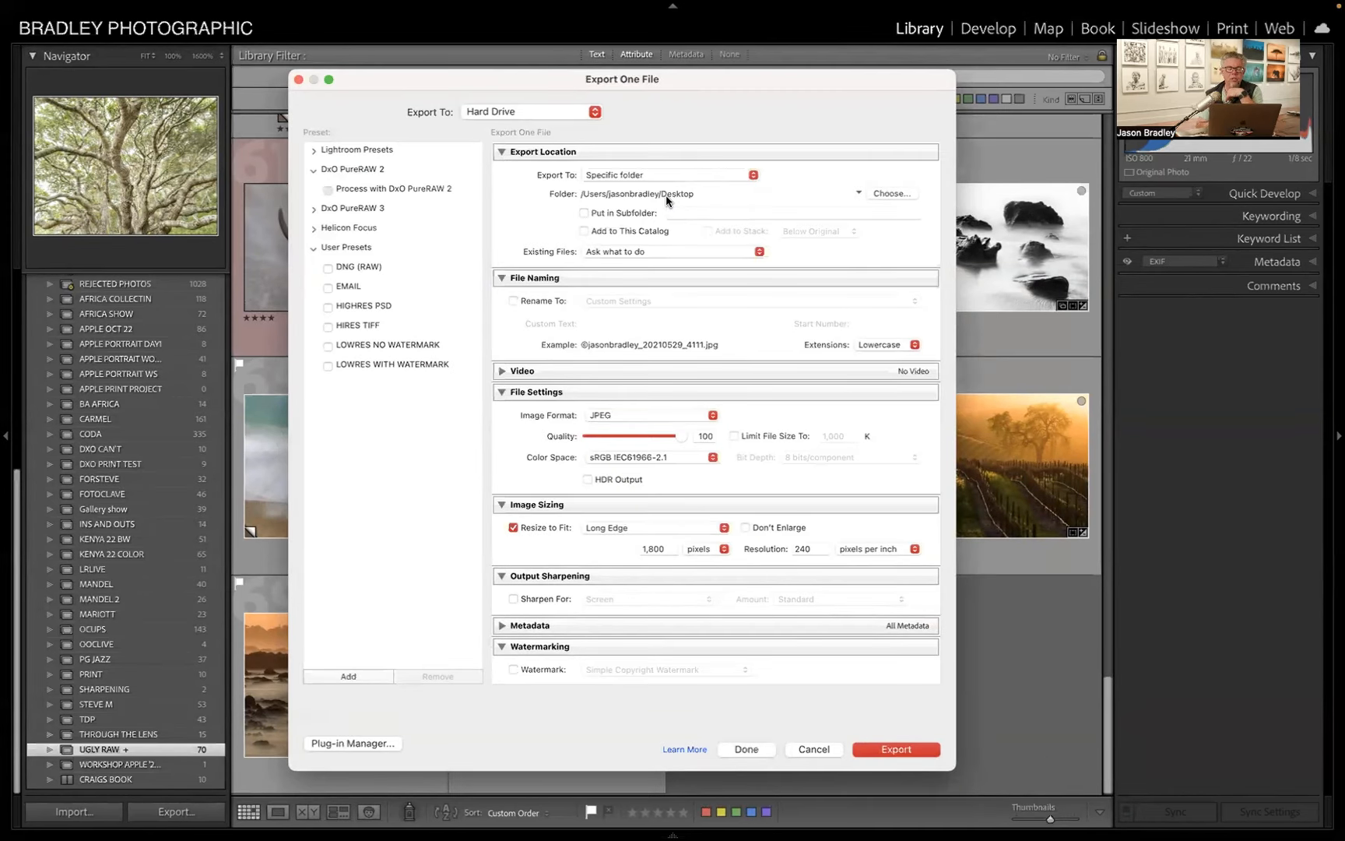
Step: Collapse the file naming options and set the export resizing to Width & Height in inches
click(535, 279)
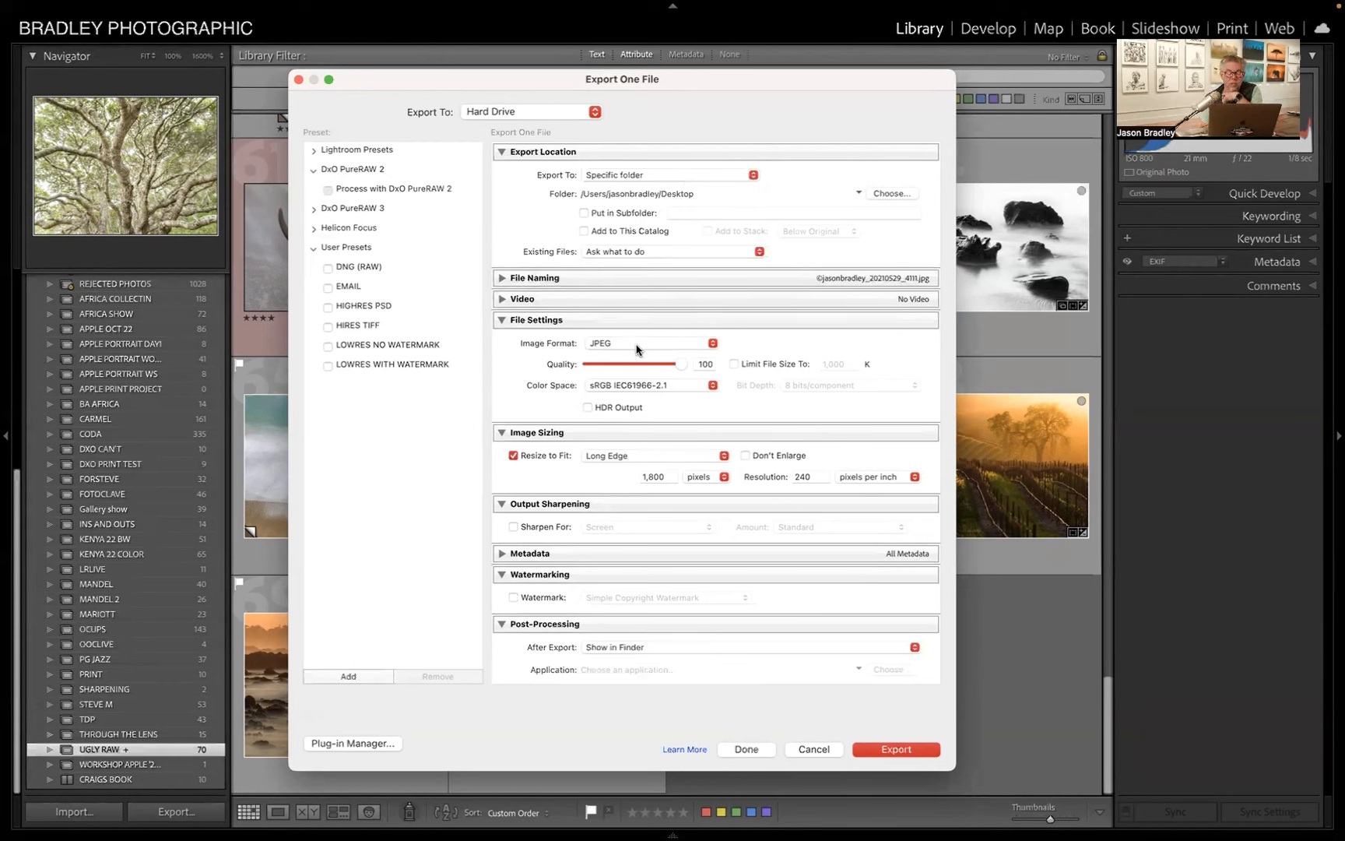
click(629, 458)
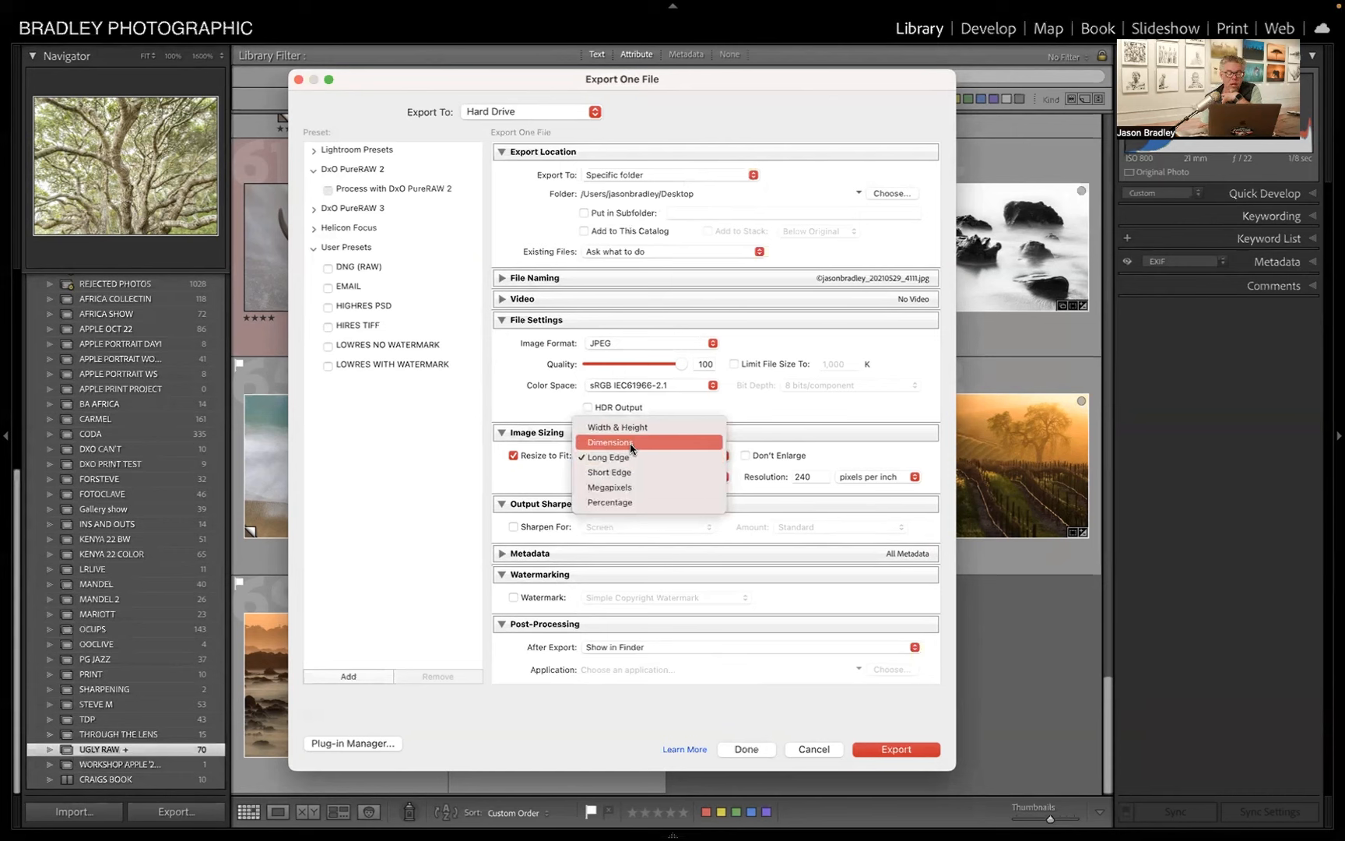
click(630, 427)
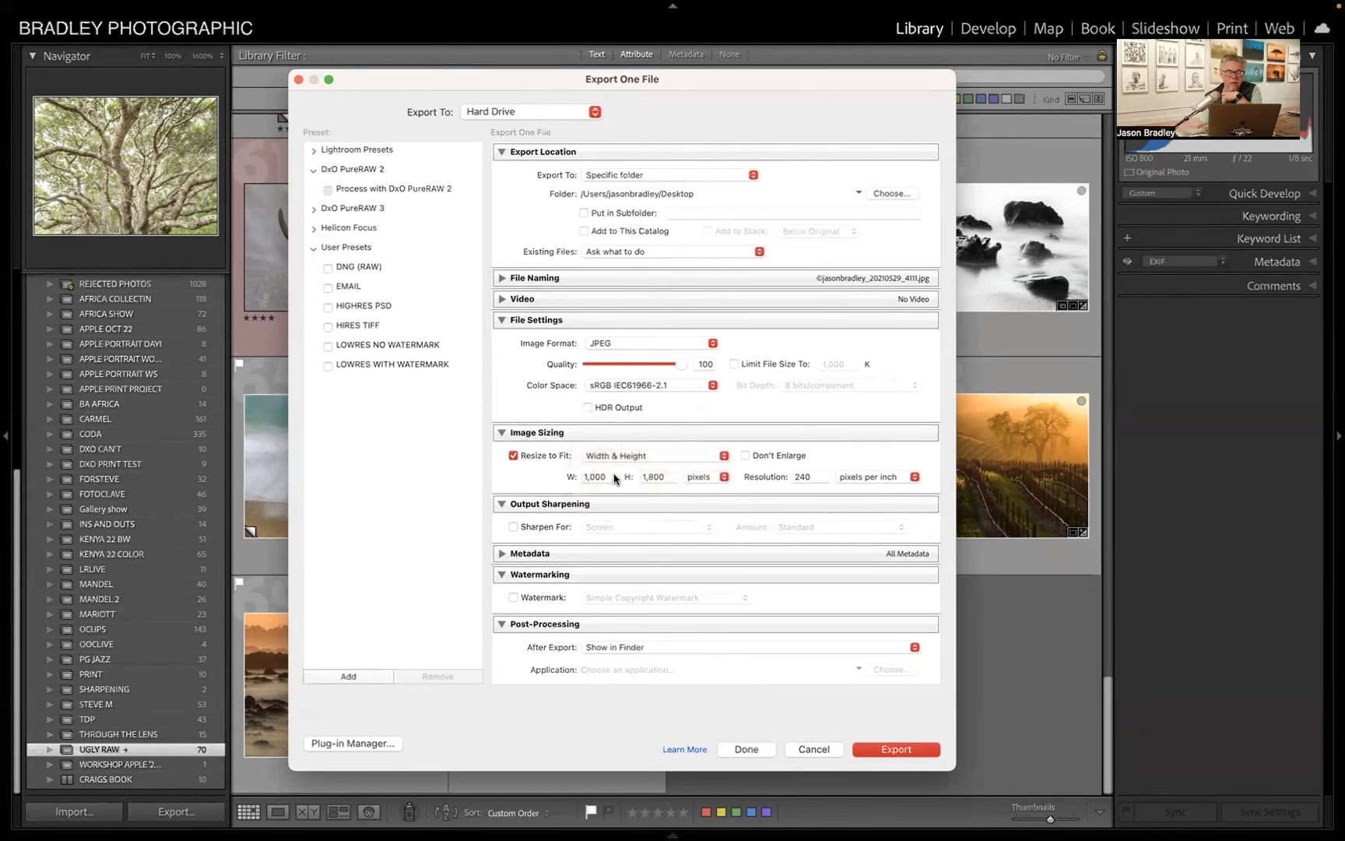
click(720, 477)
click(696, 495)
Step: Set the export size to 40 in wide by 30 in high at a resolution of 300 pixels per inch
click(613, 477)
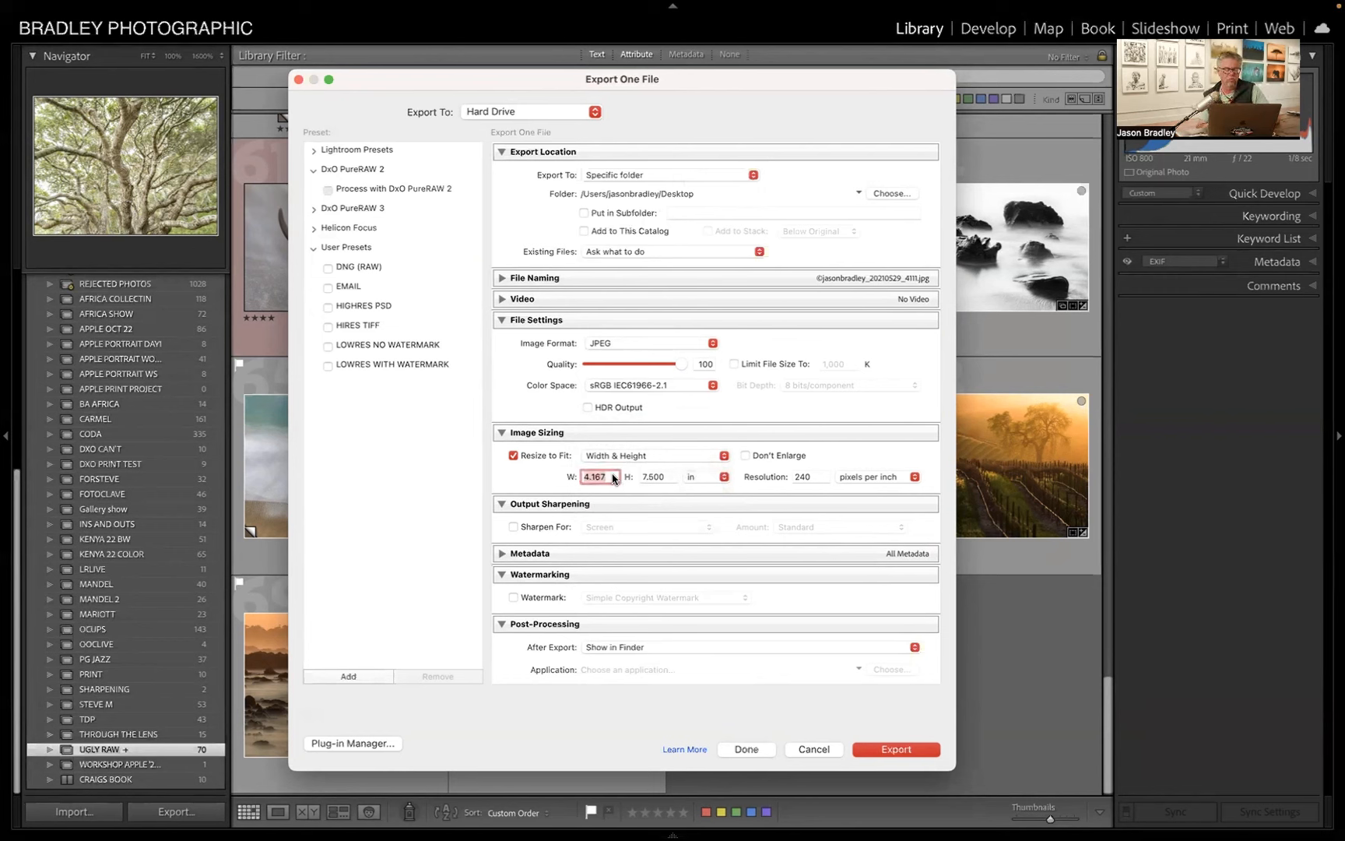
text(40)
click(668, 476)
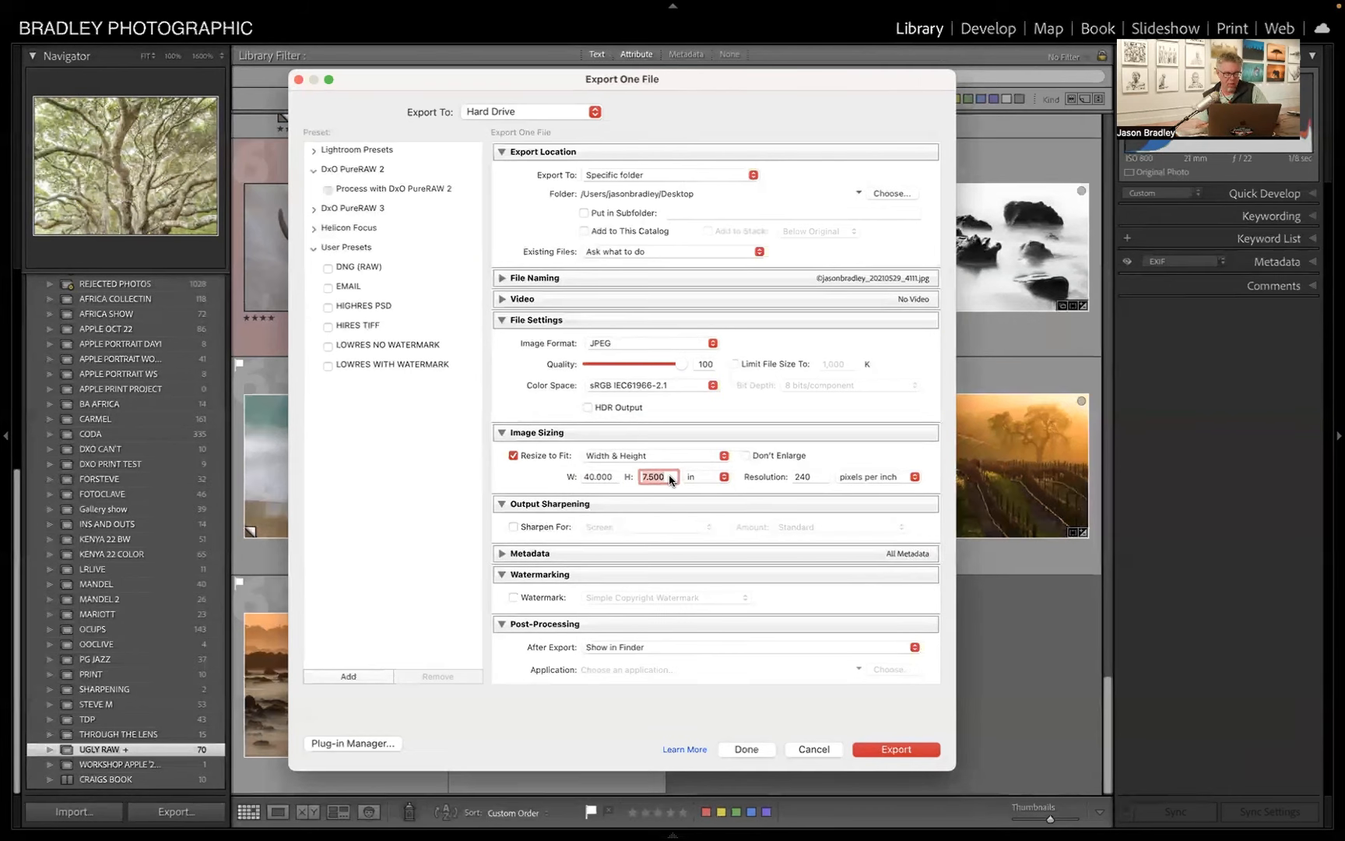
text(30)
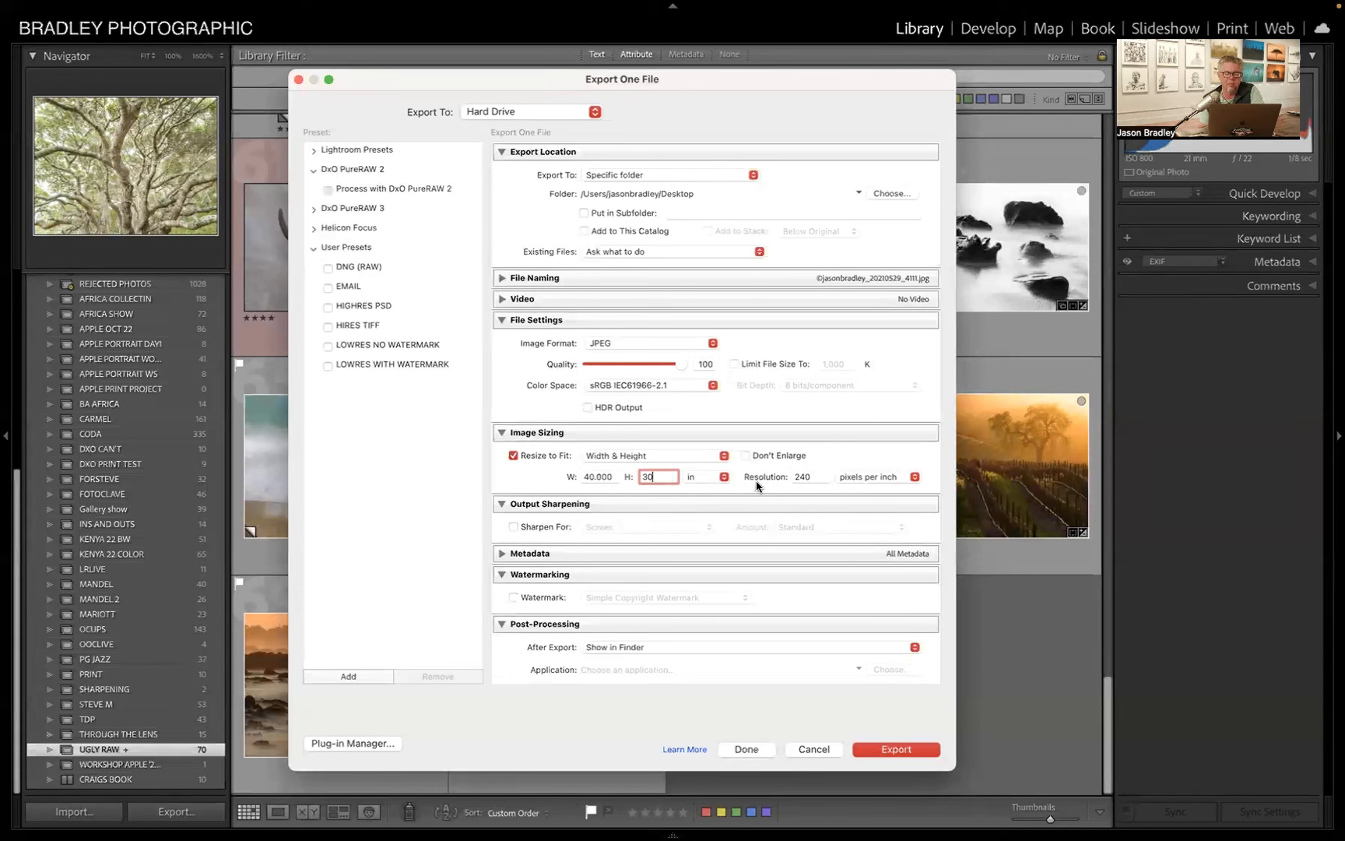
click(814, 477)
text(300)
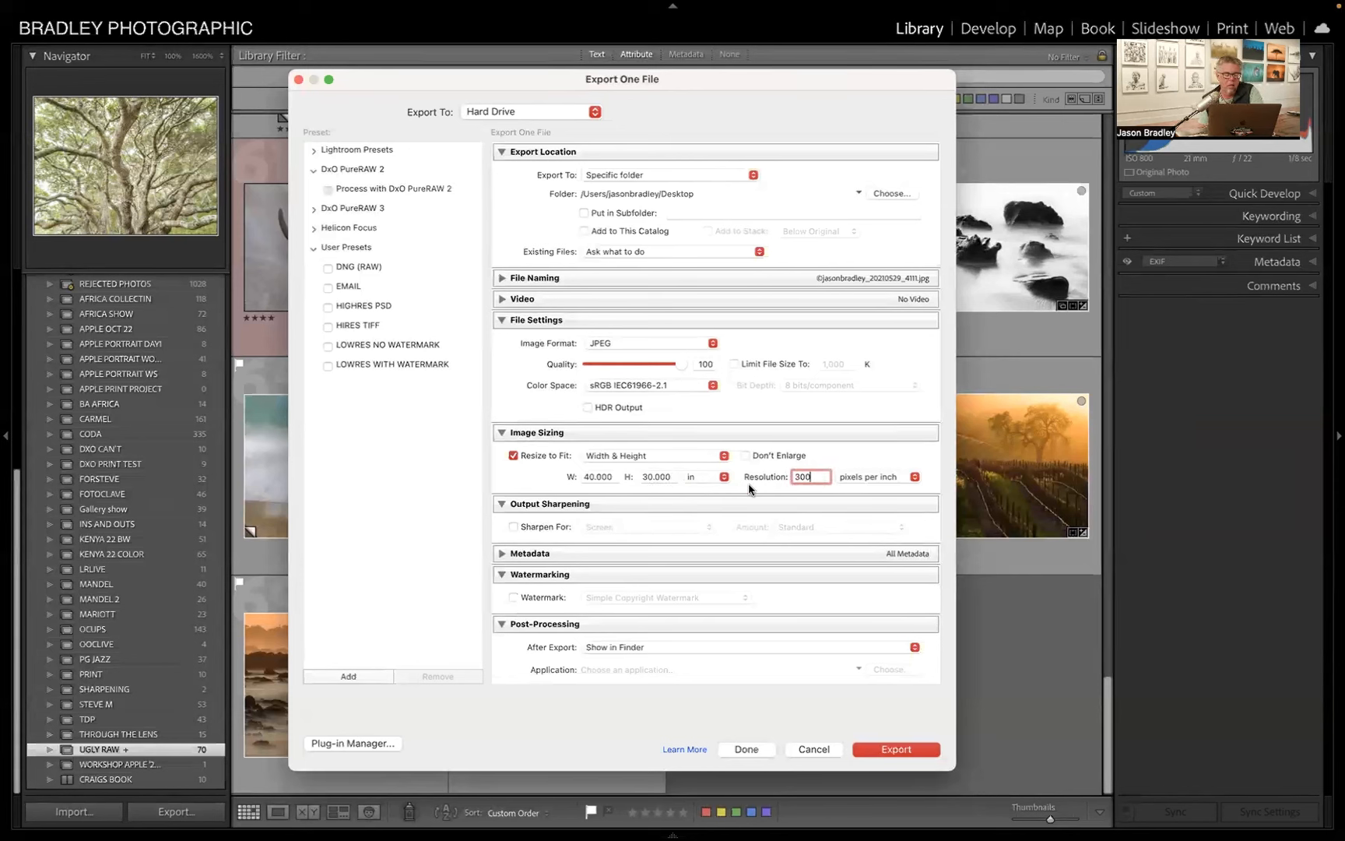
Step: Collapse the image sizing and file settings, and enable output sharpening for the export
click(550, 433)
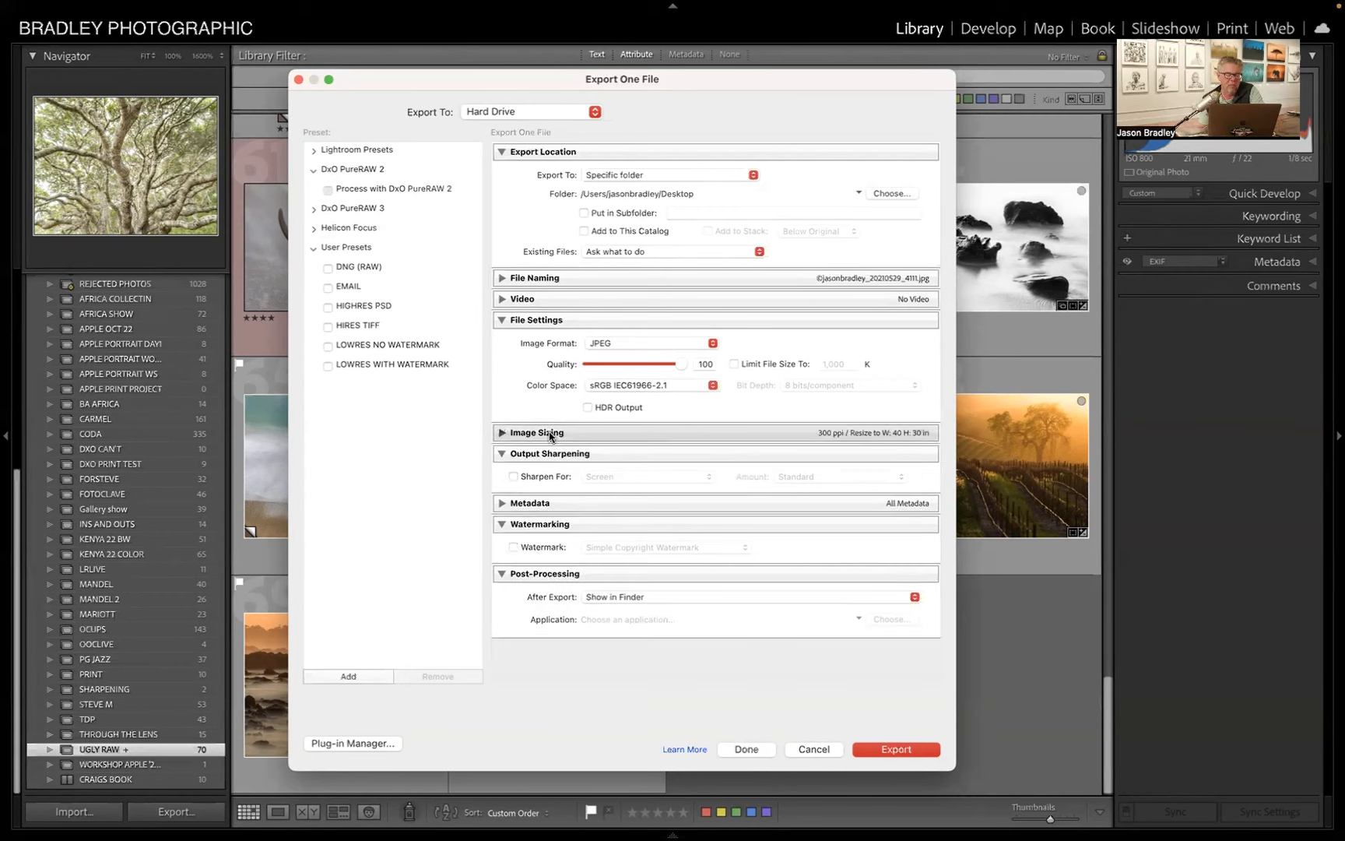
click(540, 320)
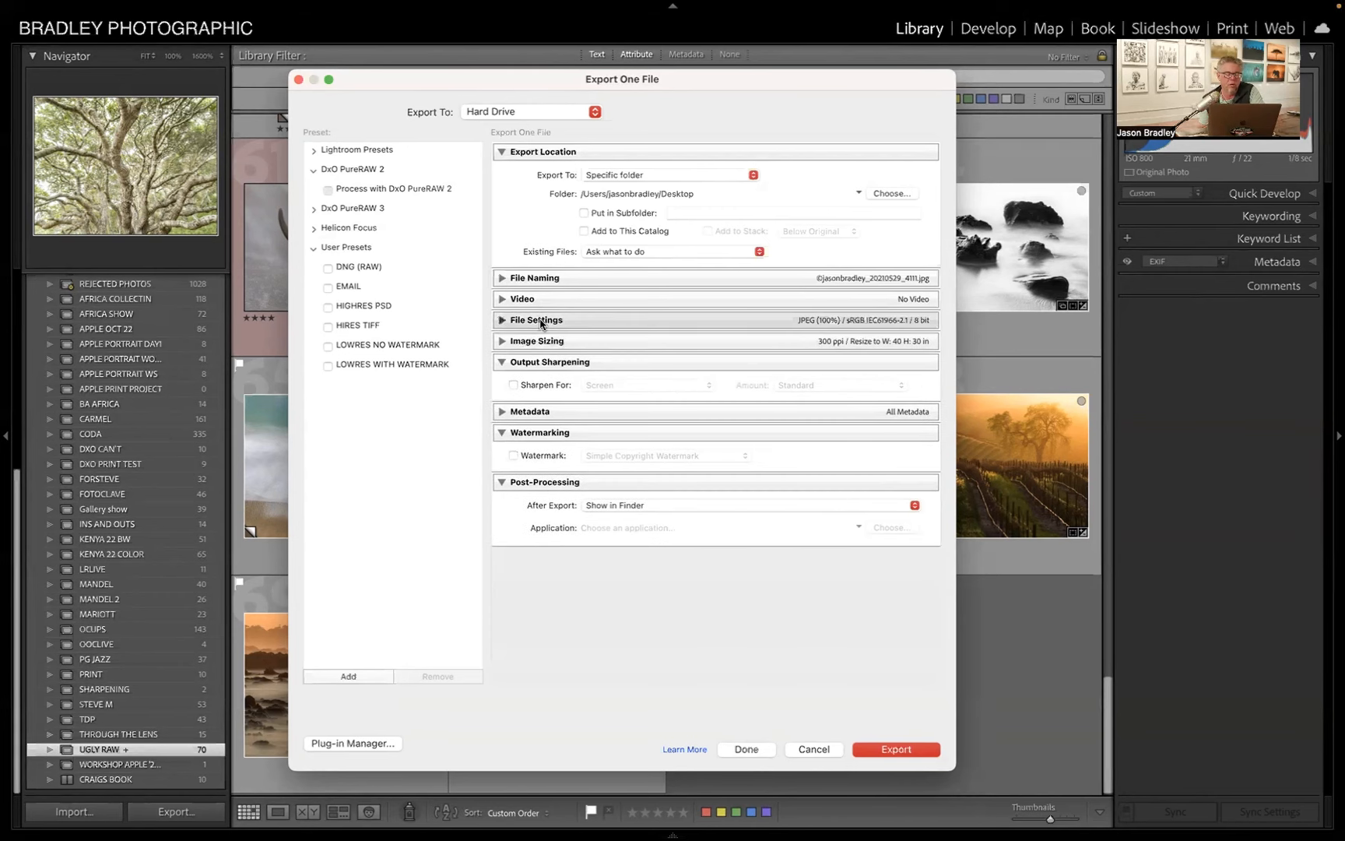
click(514, 385)
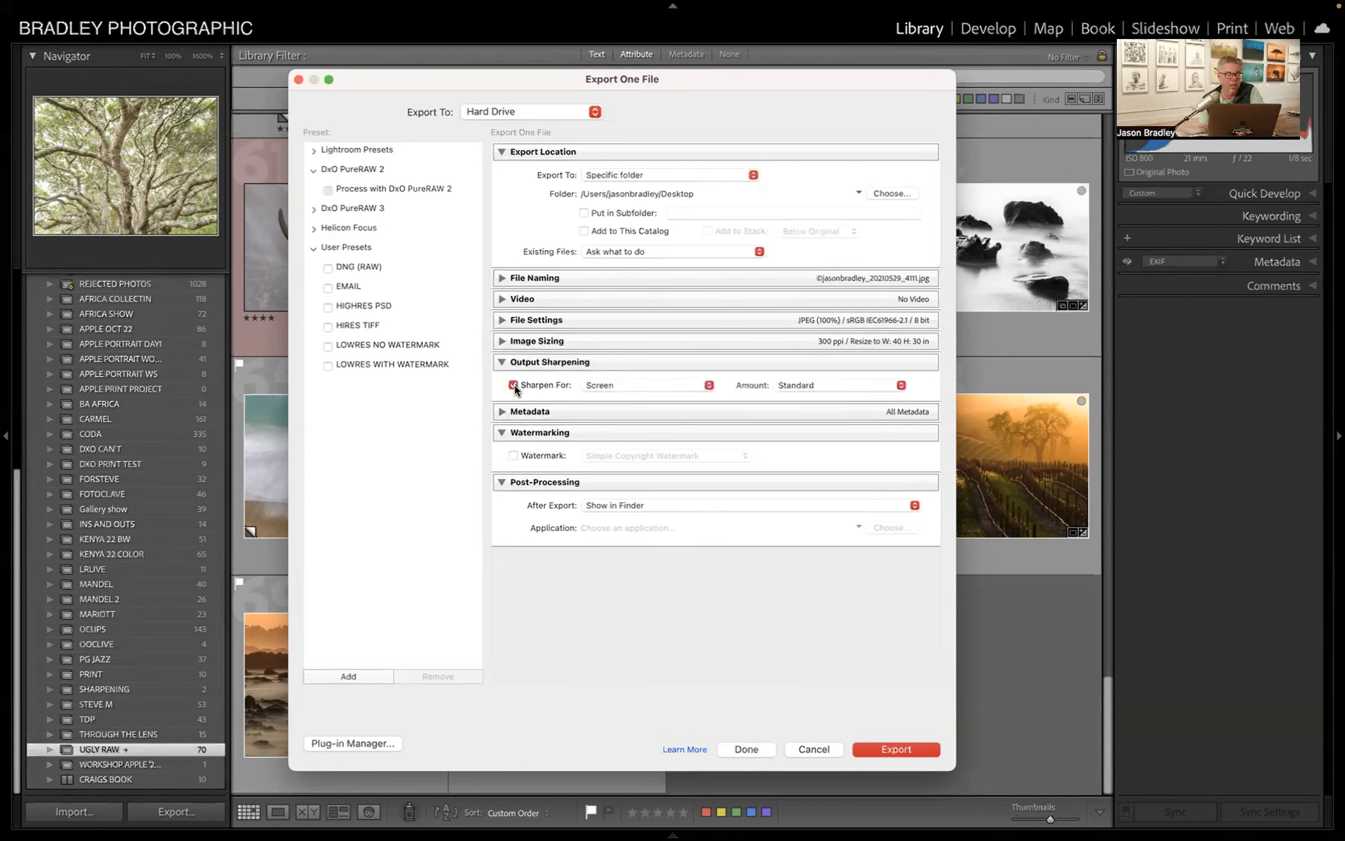
Step: Set the export's output sharpening to Matte Paper at the Standard amount, and expand the image sizing settings
click(697, 390)
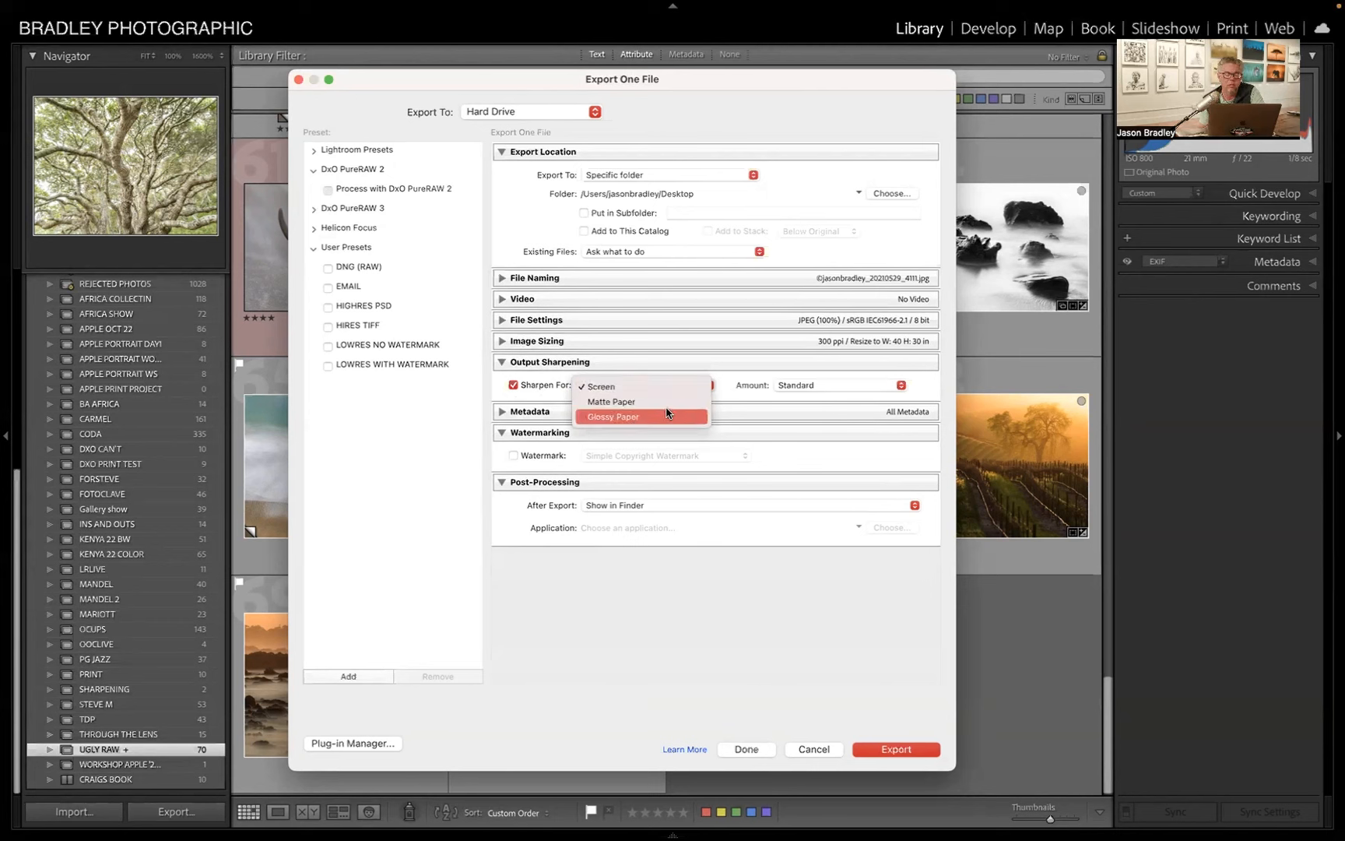
click(666, 402)
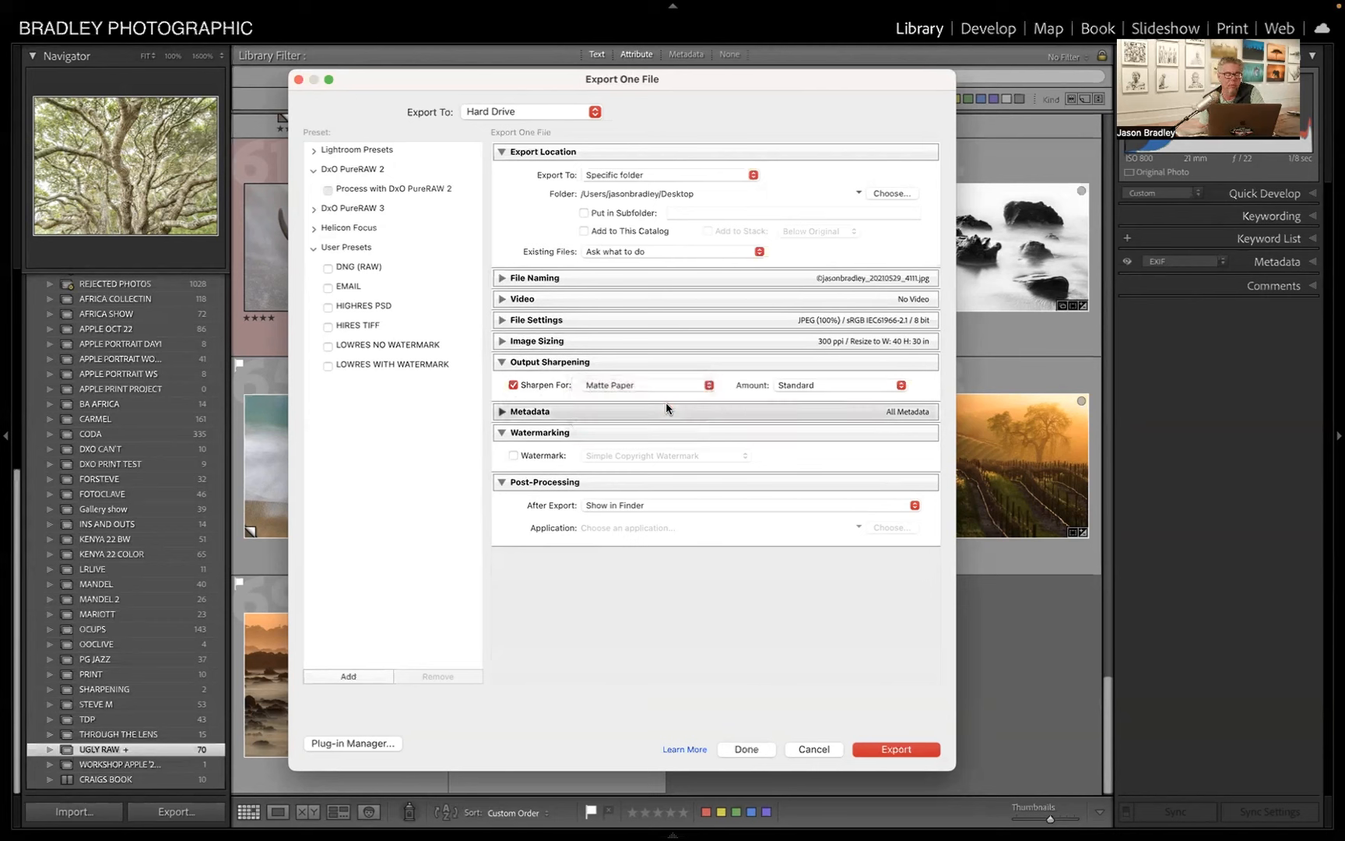
click(901, 386)
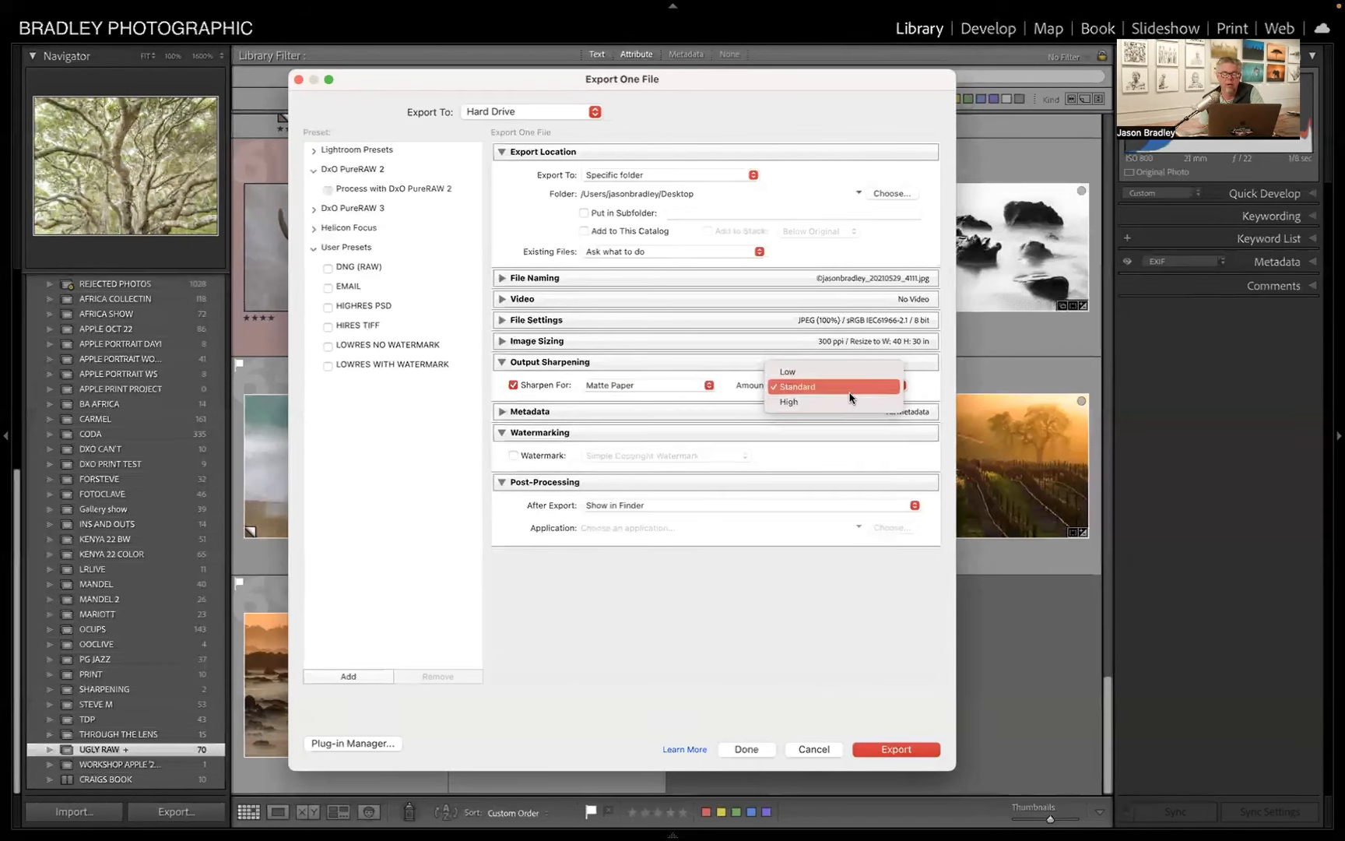
click(586, 344)
click(585, 345)
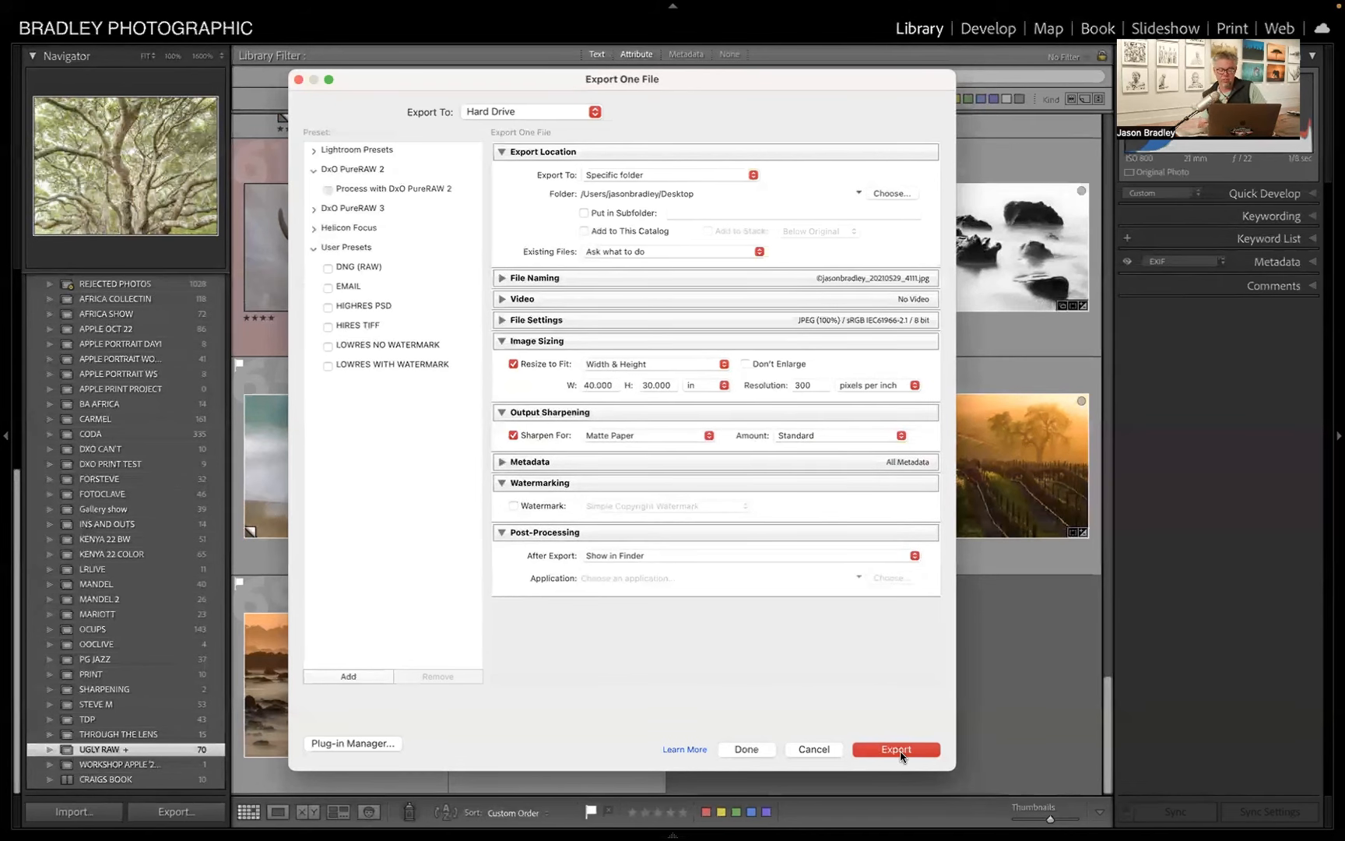
Step: Switch to the slide presentation and advance from the "Gigapixel vs. Adobe Enhance" slide to the print order discount slide
key(super+Tab)
click(418, 425)
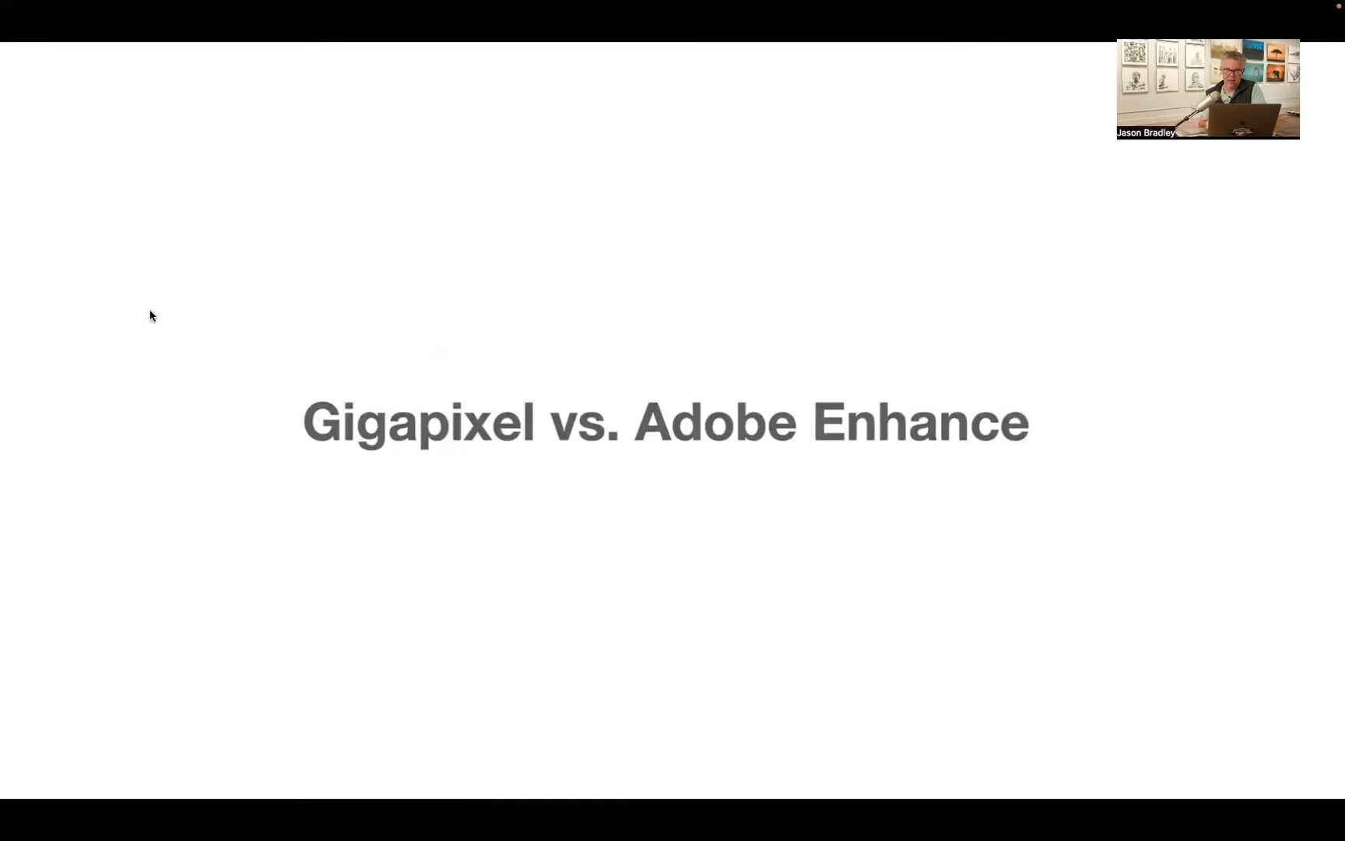
key(Right)
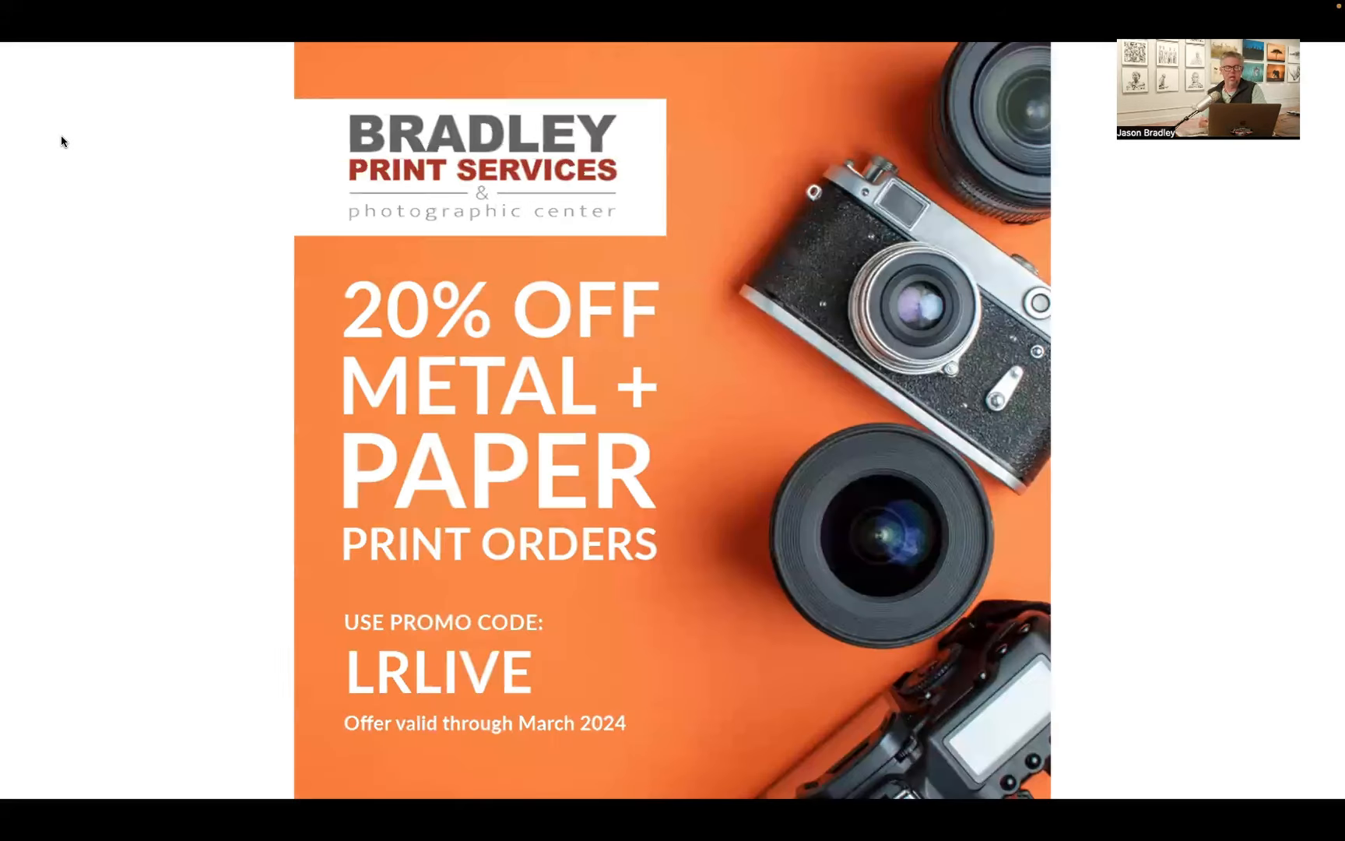